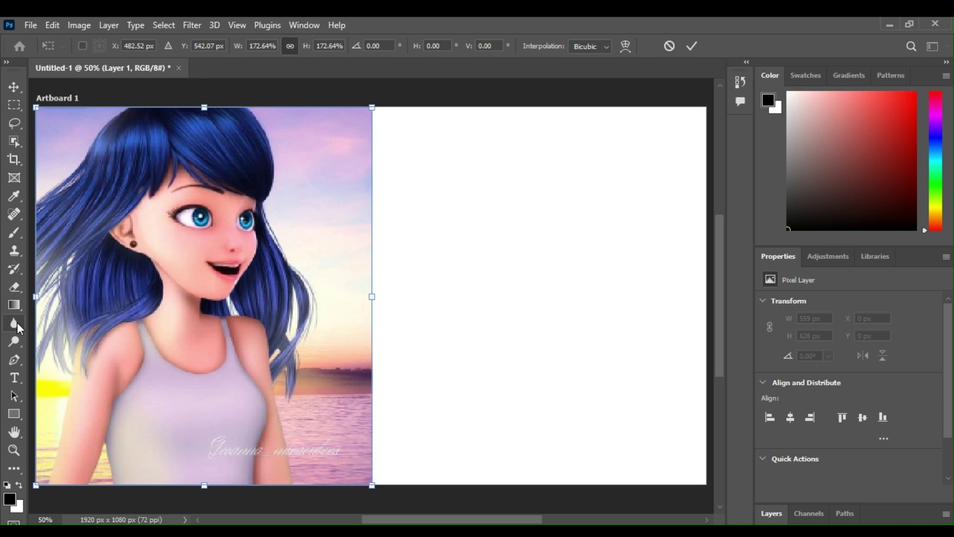
- Smudge away the signature across the shirt and water with the Smudge tool at 100% strength
drag(17, 322, 40, 346)
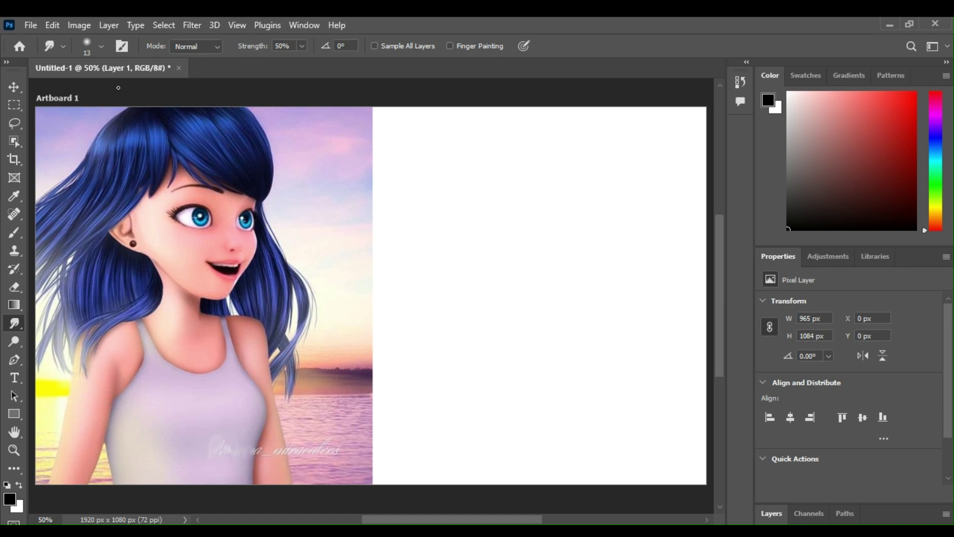
click(301, 46)
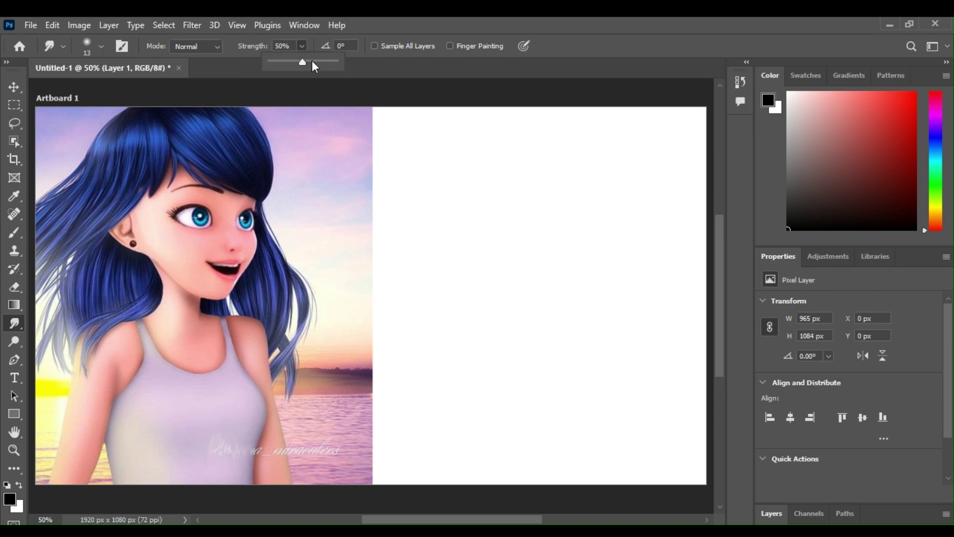
drag(314, 66, 350, 67)
click(226, 389)
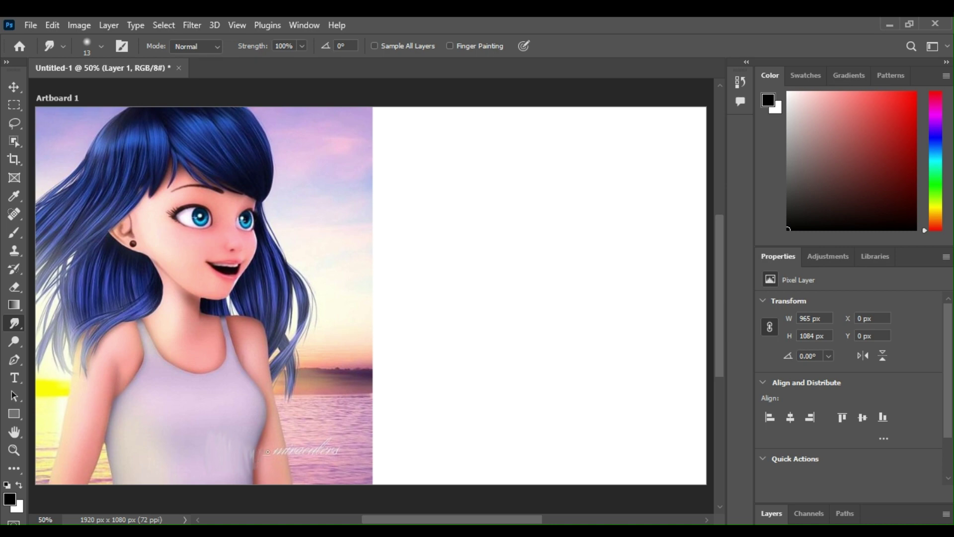
mouse_move(279, 449)
mouse_down()
mouse_move(285, 467)
mouse_move(278, 443)
mouse_up()
mouse_move(344, 453)
mouse_down()
mouse_move(337, 462)
mouse_move(332, 447)
mouse_move(322, 466)
mouse_move(310, 466)
mouse_move(301, 442)
mouse_move(288, 447)
mouse_up()
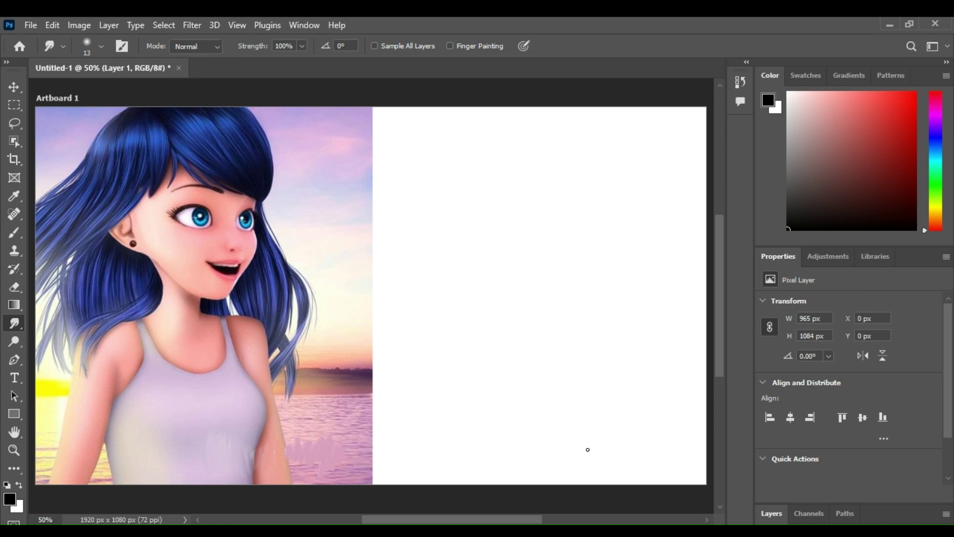
- Add a new empty layer above the picture and set the Brush size to 25 px
click(771, 512)
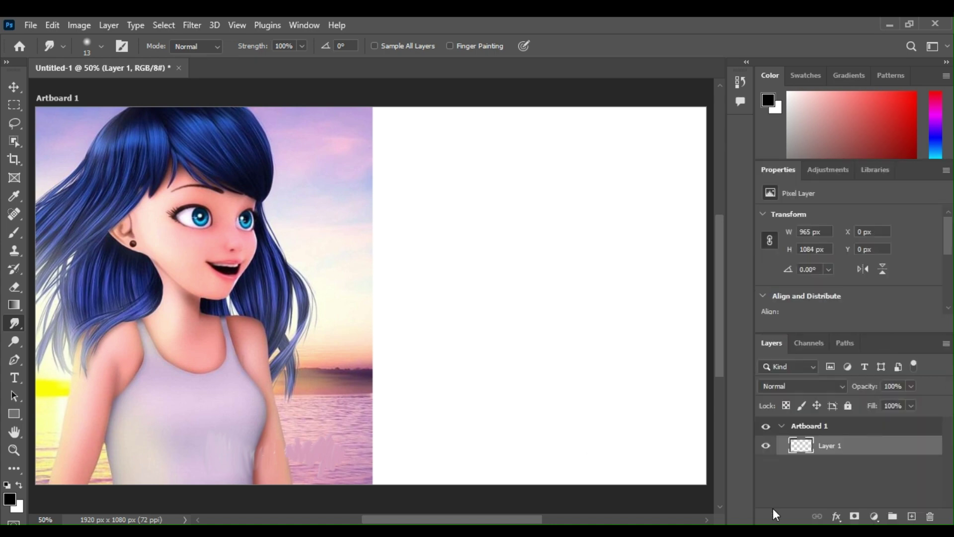
click(912, 517)
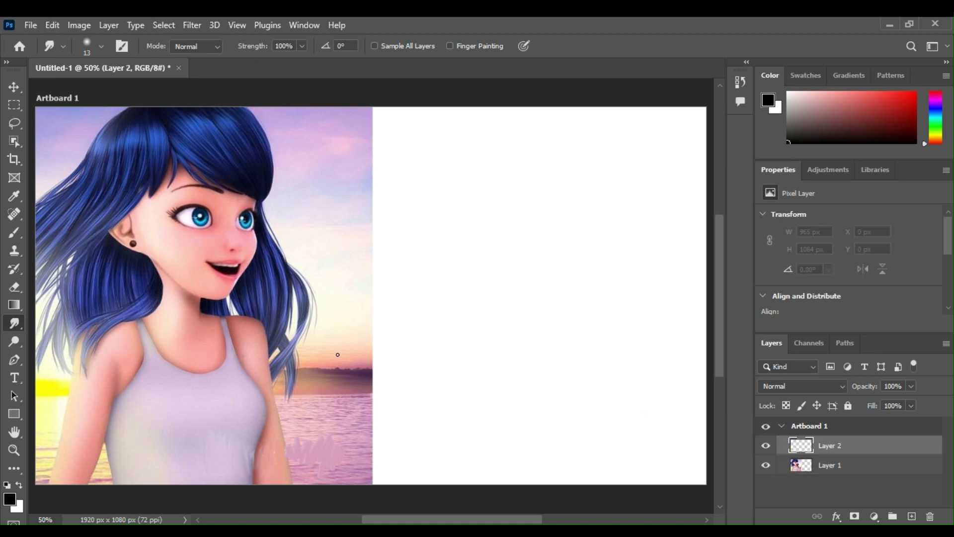
click(13, 231)
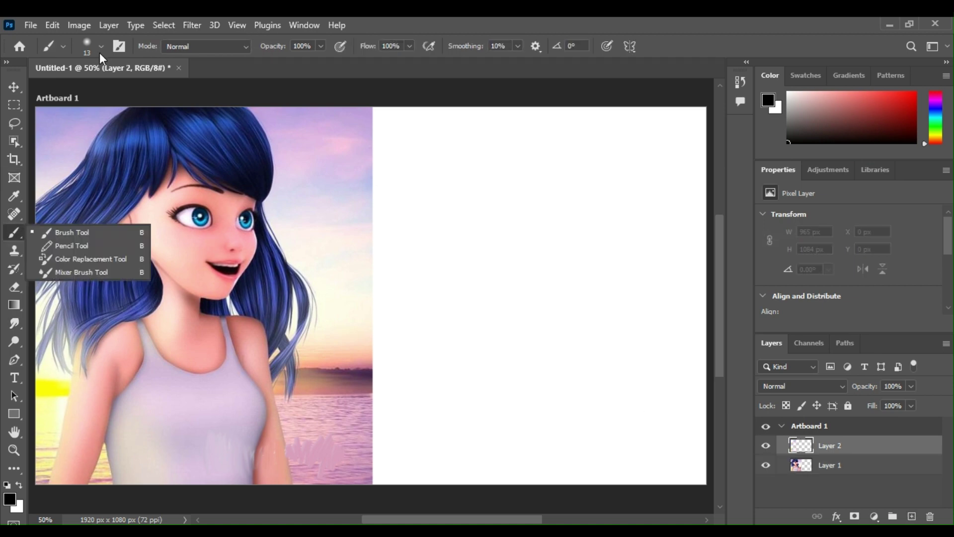
click(101, 47)
click(866, 143)
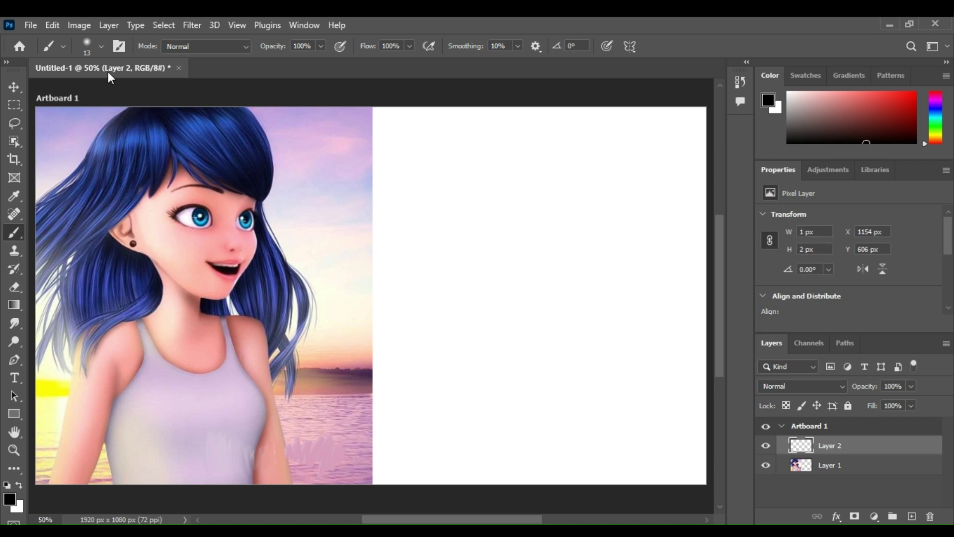
click(101, 46)
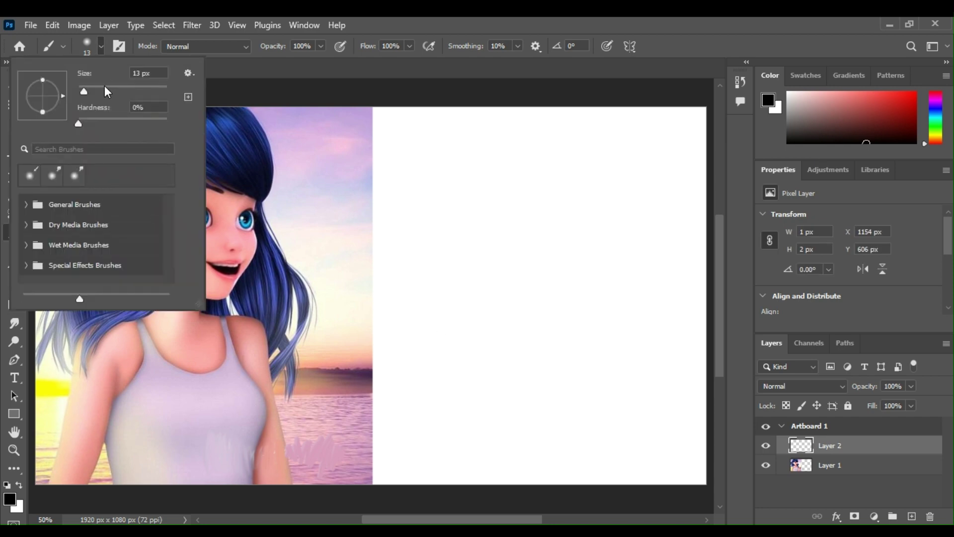
click(89, 89)
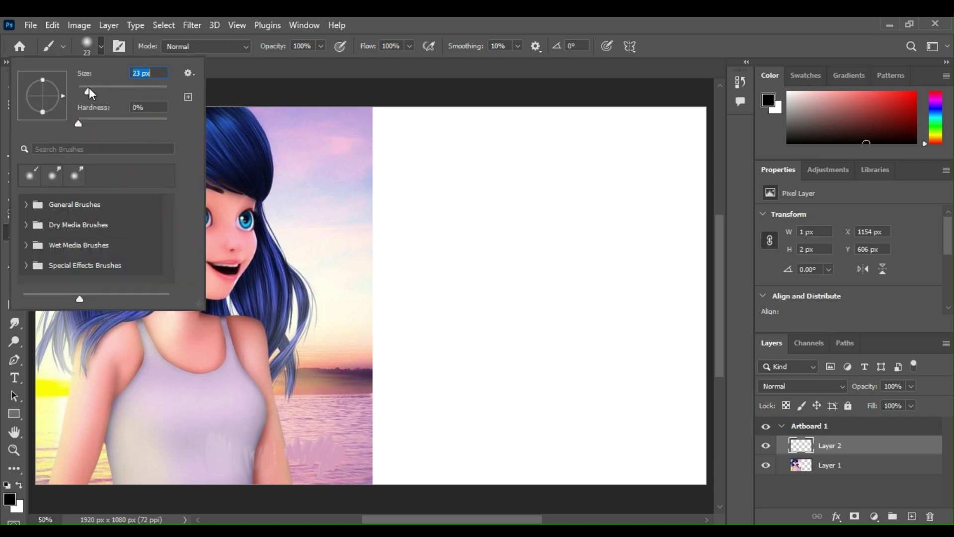
- Narrow Artboard 1 to 965 px wide so it ends at the picture's edge
click(827, 433)
click(821, 425)
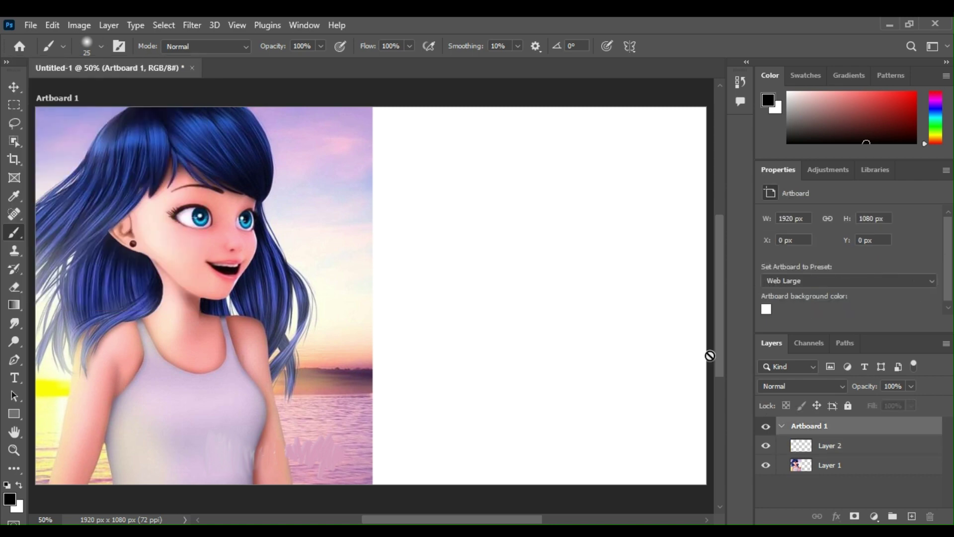
click(819, 446)
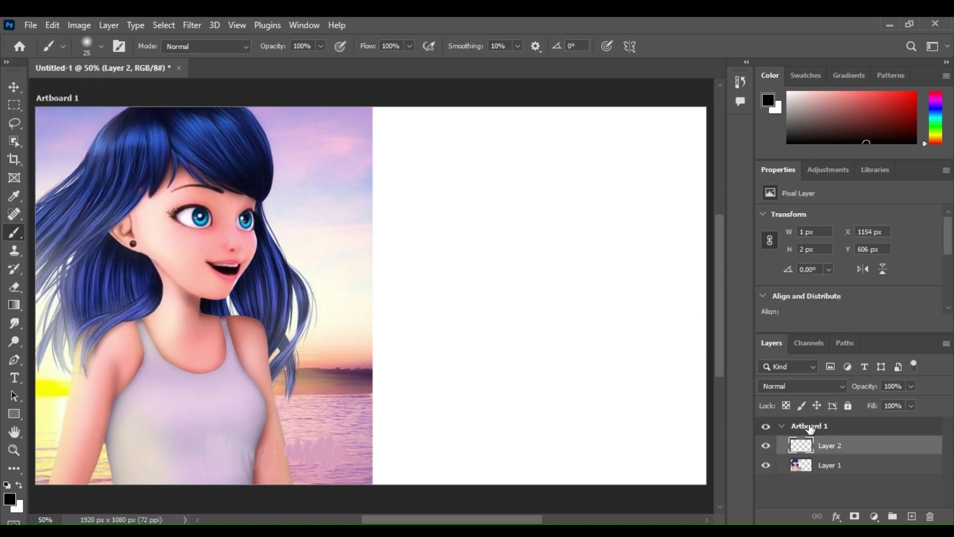
click(14, 87)
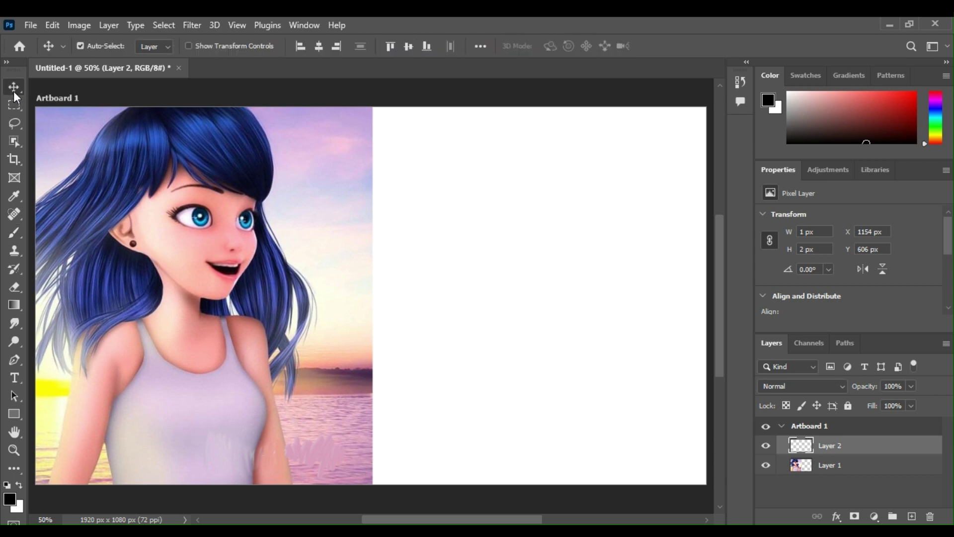
click(809, 426)
drag(707, 297, 373, 296)
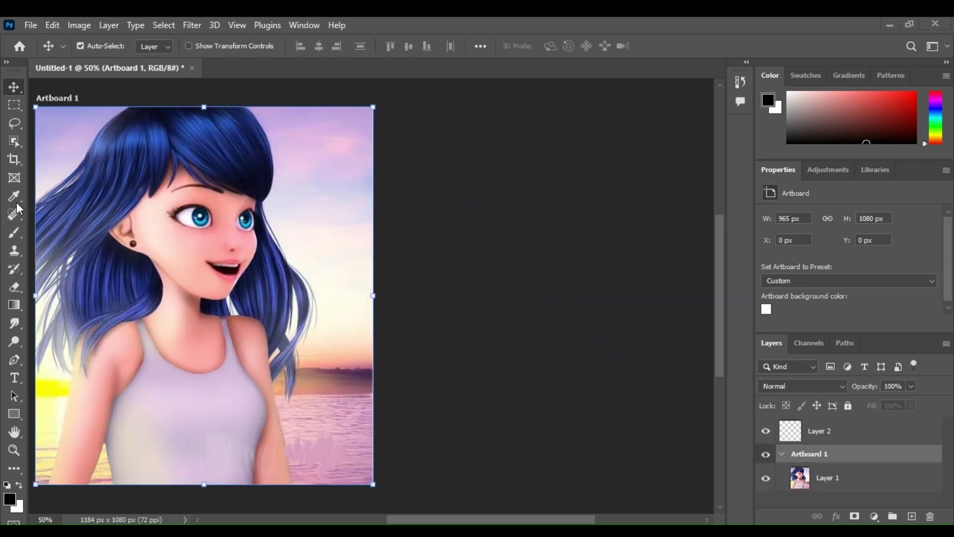
- Set the Brush size to 50 px and select Layer 2
click(15, 233)
click(101, 46)
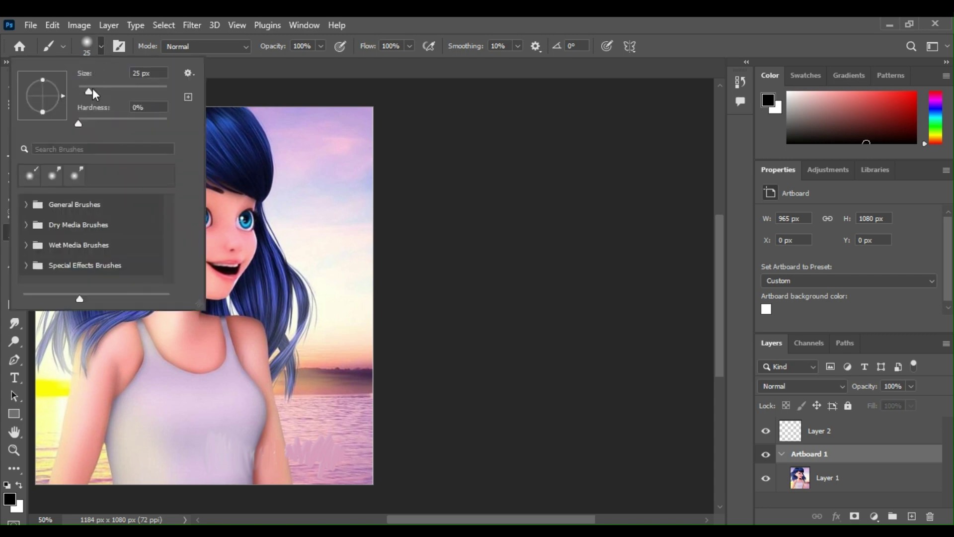
drag(93, 90, 99, 89)
click(821, 451)
click(819, 433)
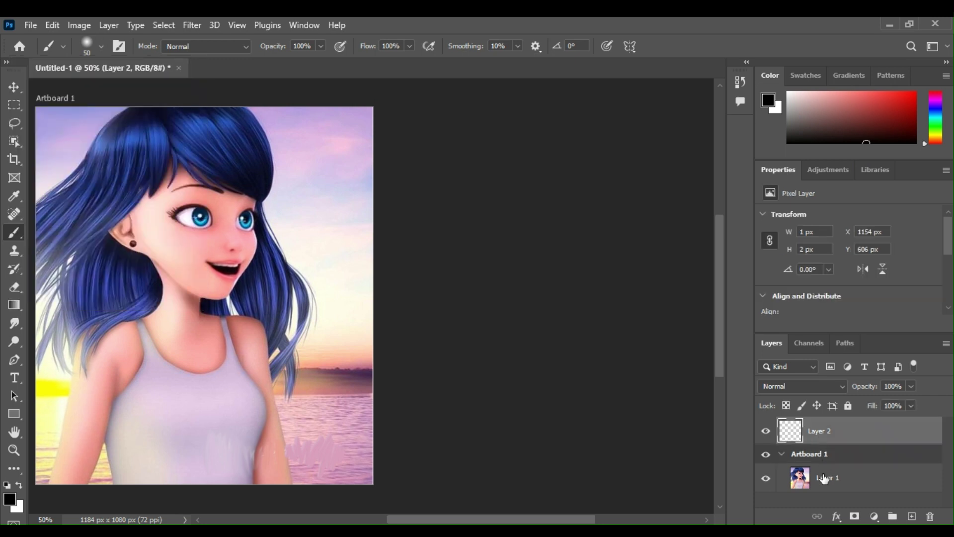
- Add an empty layer above Layer 1 and move Layer 2 into Artboard 1 above it
click(823, 478)
click(912, 516)
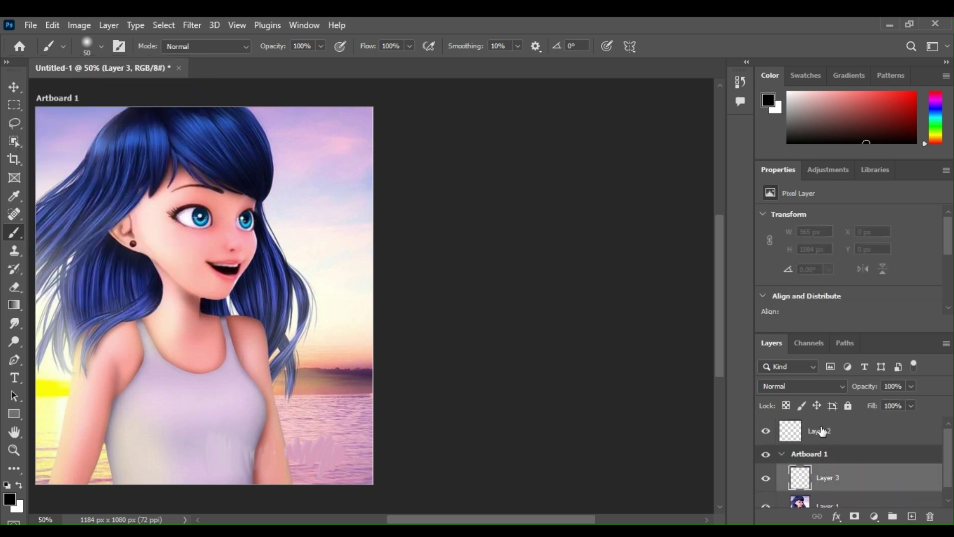
drag(821, 431, 820, 467)
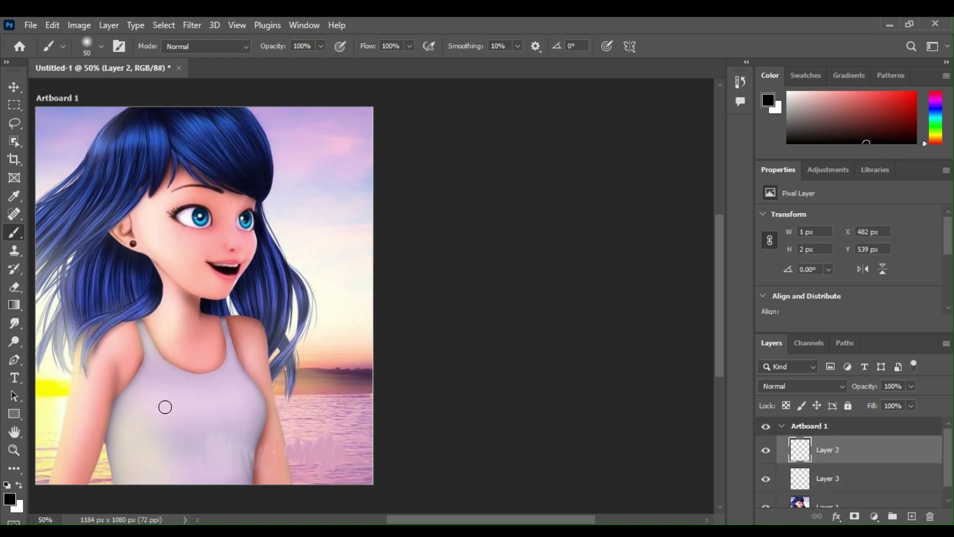
- Paint the whole tank top black on Layer 2 and set the layer's blend mode to Overlay
mouse_move(165, 407)
mouse_down()
mouse_move(152, 427)
mouse_move(131, 427)
mouse_move(149, 402)
mouse_move(134, 395)
mouse_move(115, 410)
mouse_move(127, 392)
mouse_move(106, 436)
mouse_move(122, 490)
mouse_move(115, 422)
mouse_move(149, 373)
mouse_move(140, 324)
mouse_move(166, 369)
mouse_move(149, 354)
mouse_move(184, 375)
mouse_move(218, 378)
mouse_move(227, 369)
mouse_move(201, 383)
mouse_move(230, 354)
mouse_move(222, 317)
mouse_move(258, 399)
mouse_move(251, 480)
mouse_move(250, 413)
mouse_move(215, 409)
mouse_move(186, 427)
mouse_move(127, 439)
mouse_move(149, 480)
mouse_move(166, 447)
mouse_move(176, 487)
mouse_move(226, 420)
mouse_move(157, 477)
mouse_move(141, 390)
mouse_move(152, 370)
mouse_move(149, 393)
mouse_move(226, 376)
mouse_move(211, 385)
mouse_move(232, 386)
mouse_move(147, 426)
mouse_move(219, 447)
mouse_move(213, 477)
mouse_move(234, 447)
mouse_move(249, 450)
mouse_move(241, 480)
mouse_up()
scroll(779, 386, down, 12)
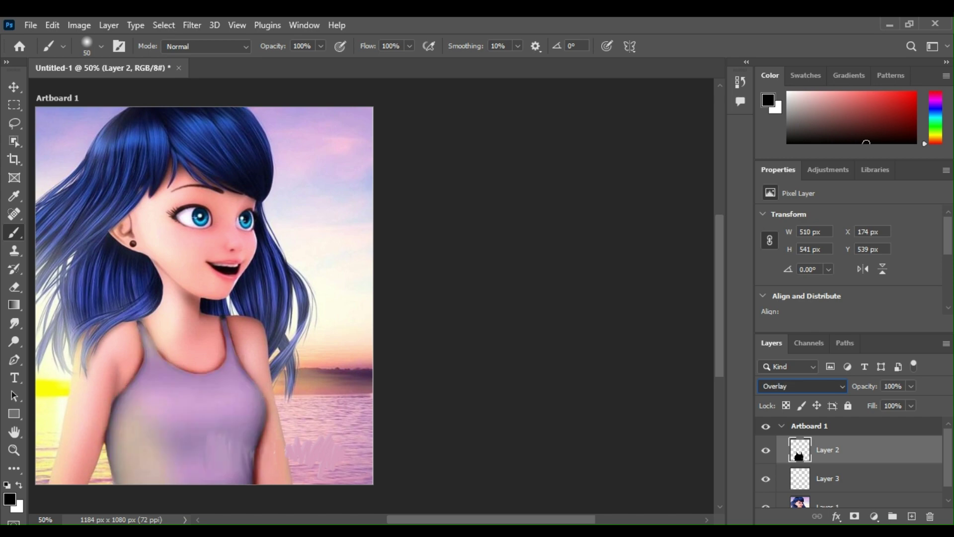
scroll(779, 386, down, 11)
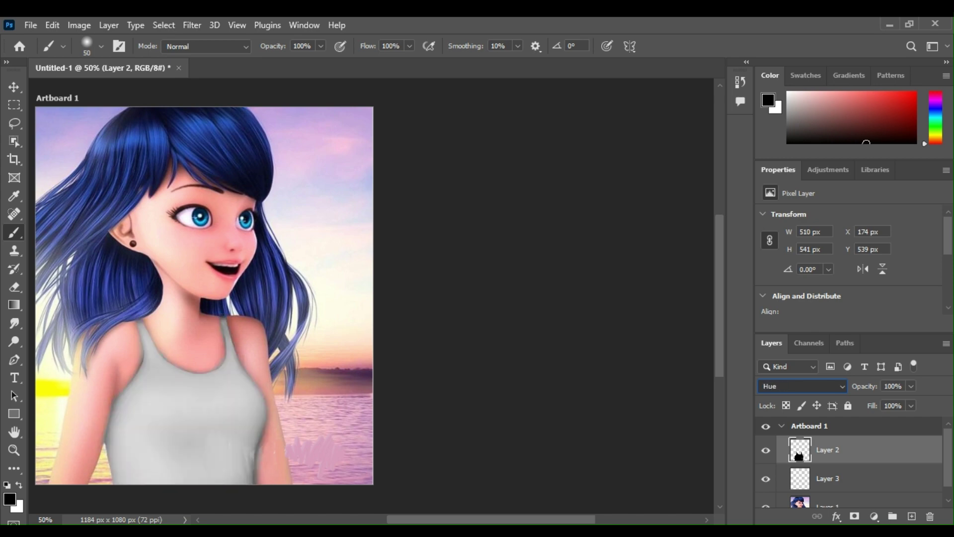
scroll(779, 386, up, 11)
scroll(779, 385, down, 1)
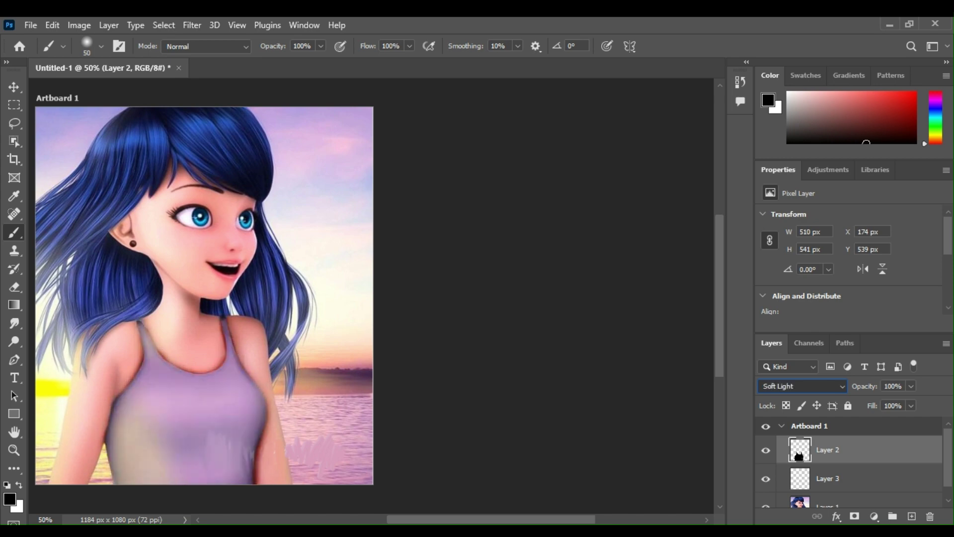
scroll(779, 386, up, 1)
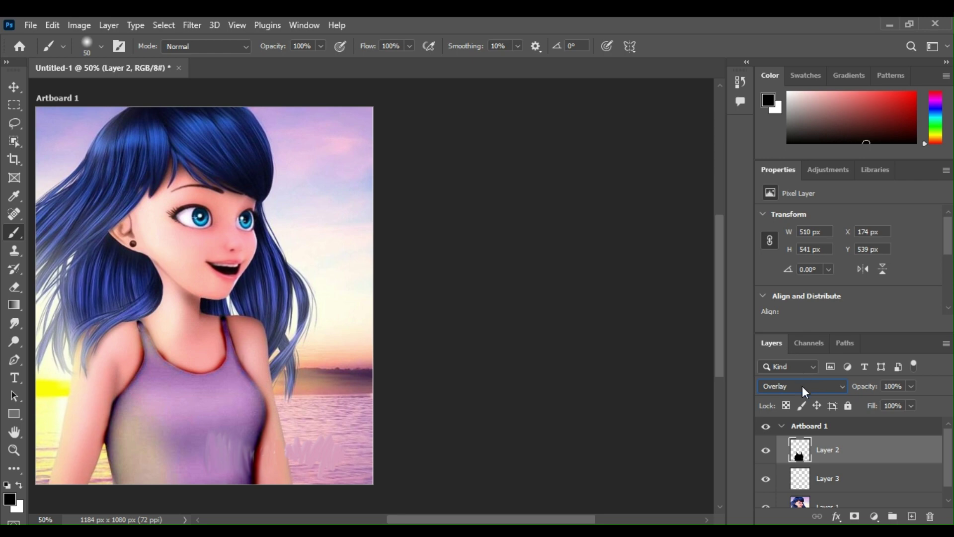
- Duplicate the painted tank top layer and move the copy exactly over the tank top
key(ctrl+j)
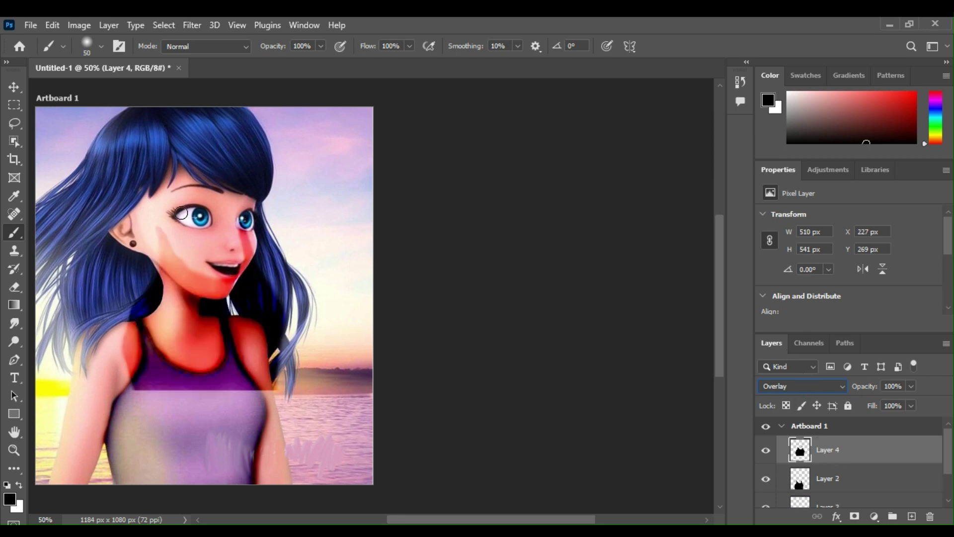
click(14, 87)
drag(224, 369, 203, 469)
- Try different blend modes on the duplicated tank top layer and set it to Soft Light
key(Down)
key(Down)
key(Down)
key(Down)
key(Down)
key(Down)
key(Down)
key(Down)
key(Down)
key(Down)
key(Down)
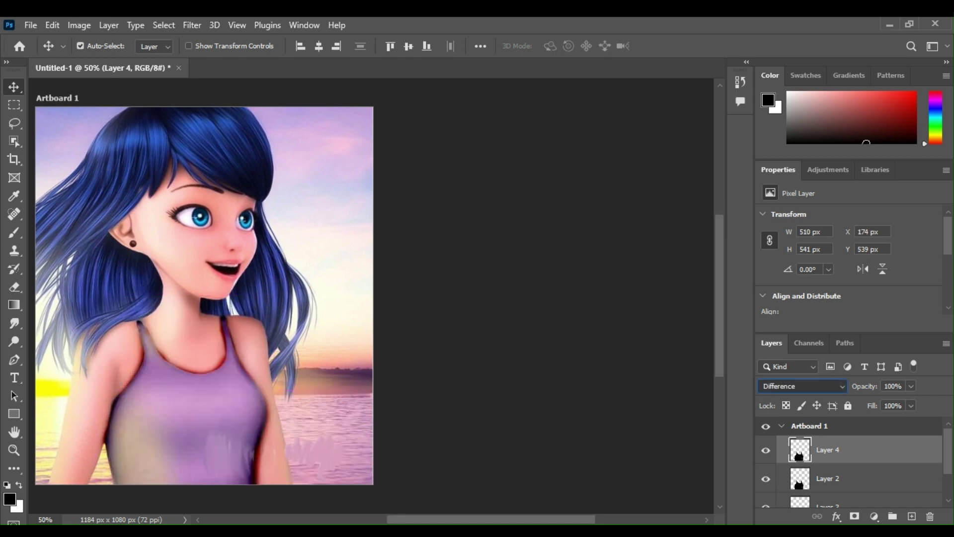
key(Up)
key(Up)
key(Up)
key(Up)
key(Up)
key(Up)
key(Up)
key(Up)
key(Up)
key(Up)
key(Up)
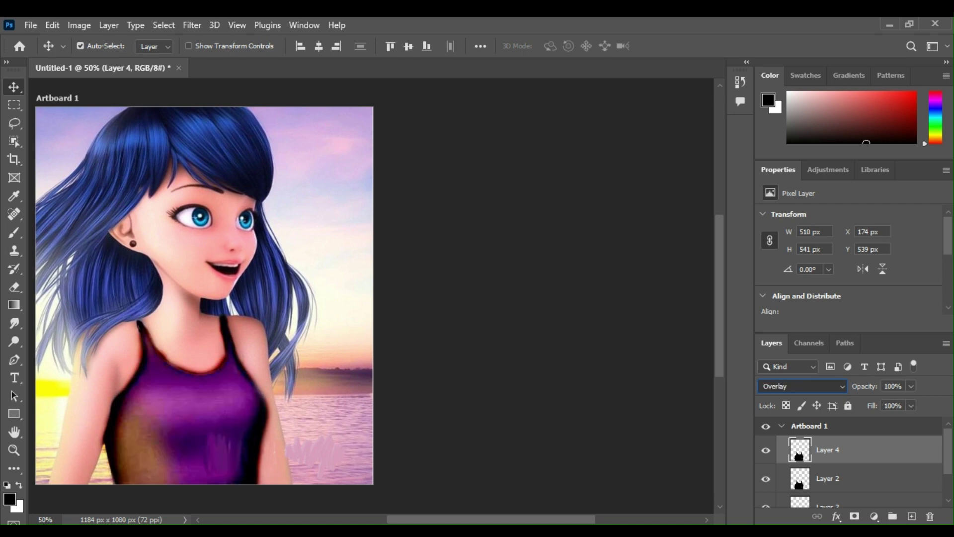
key(Down)
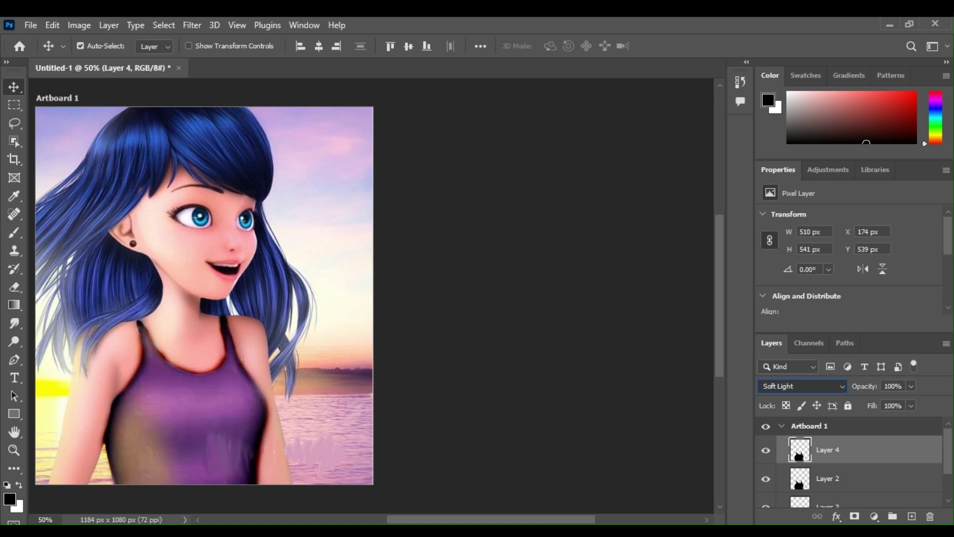
- Duplicate the Soft Light layer and align this second copy with the tank top
key(ctrl)
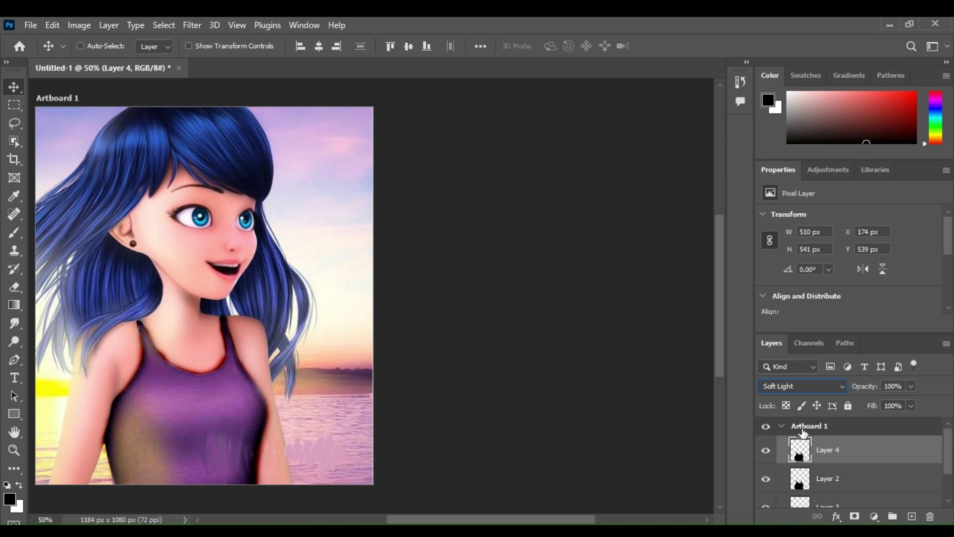
drag(803, 433, 188, 228)
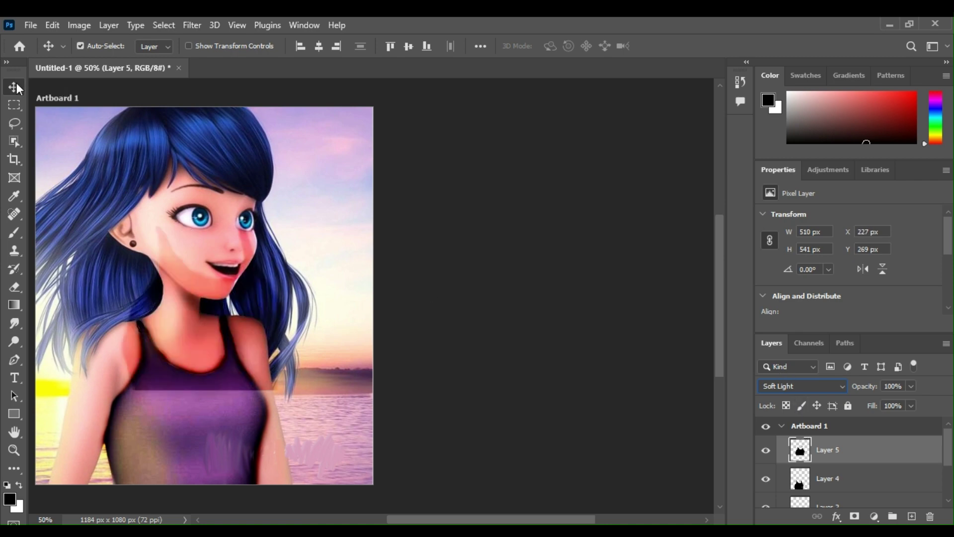
drag(189, 378, 167, 476)
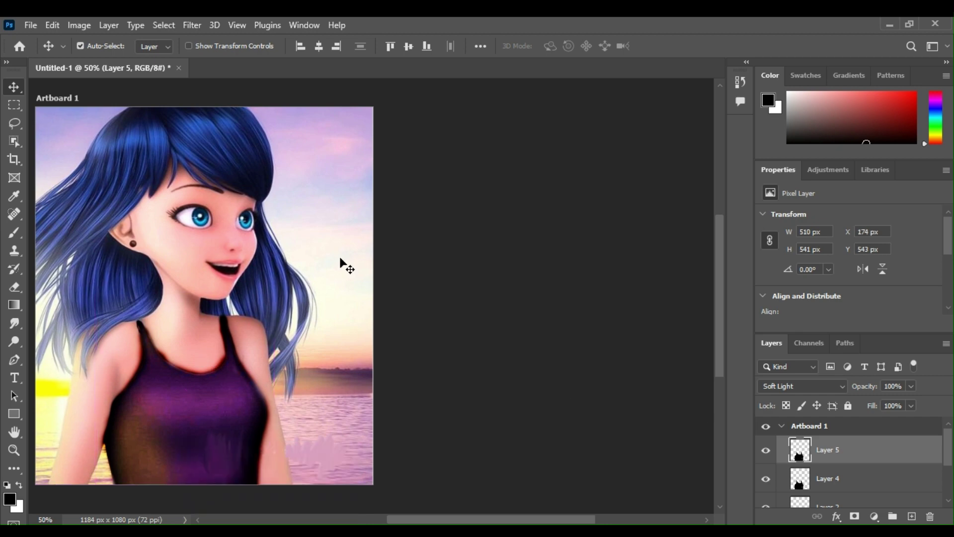
- Switch to the Eraser tool with Layer 5 active
right_click(13, 286)
click(75, 284)
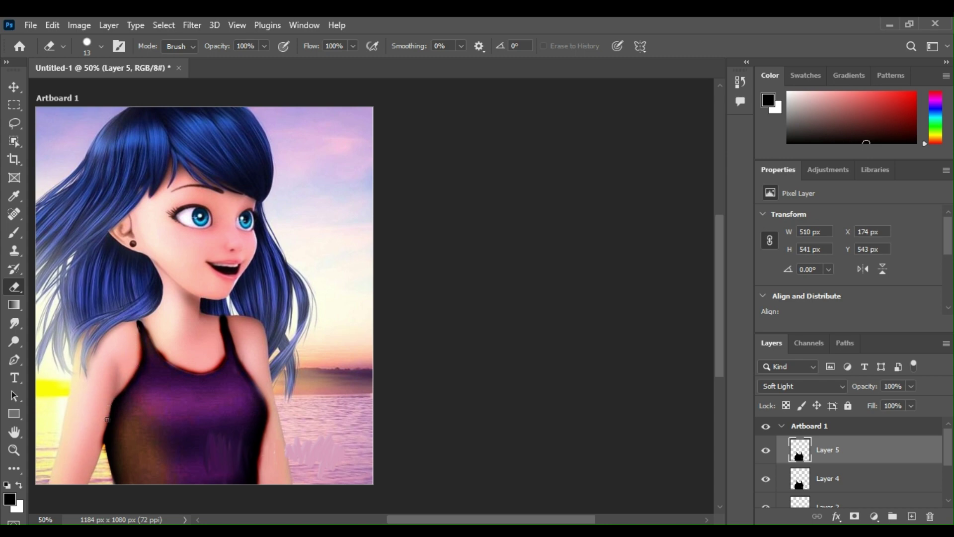
mouse_move(185, 420)
mouse_down()
mouse_move(185, 446)
mouse_move(213, 466)
mouse_up()
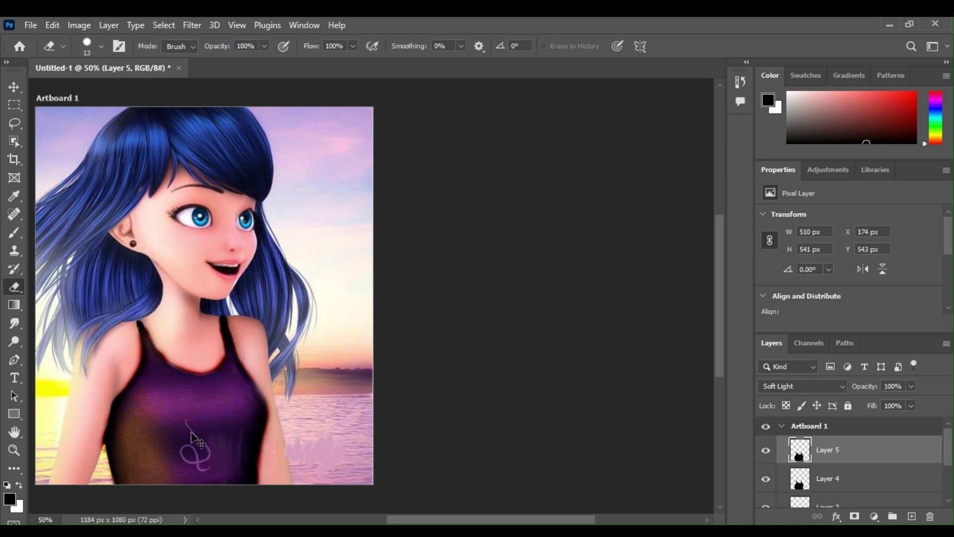
key(ctrl+z)
mouse_move(176, 436)
mouse_down()
mouse_move(169, 464)
mouse_move(187, 466)
mouse_move(178, 408)
mouse_move(189, 454)
mouse_move(217, 445)
mouse_move(223, 413)
mouse_move(221, 434)
mouse_up()
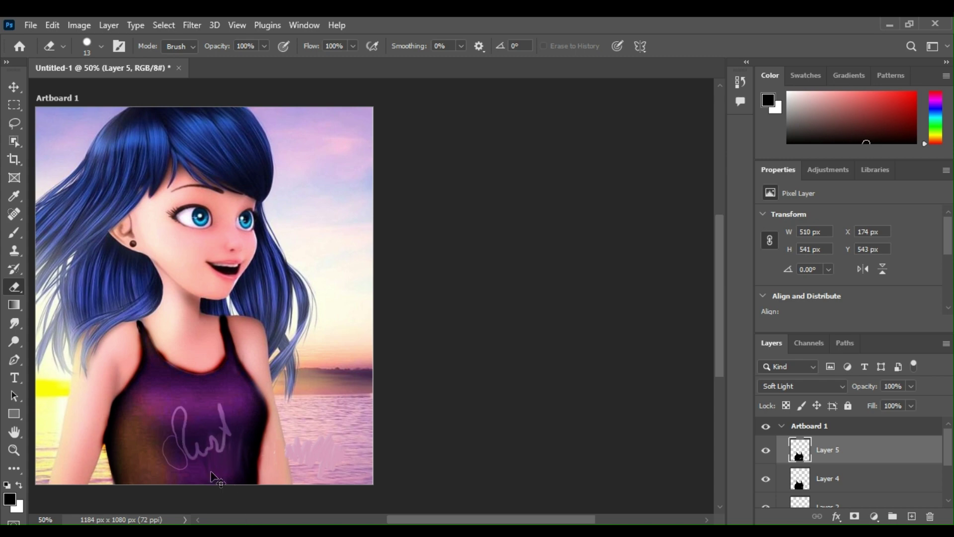
key(ctrl+z)
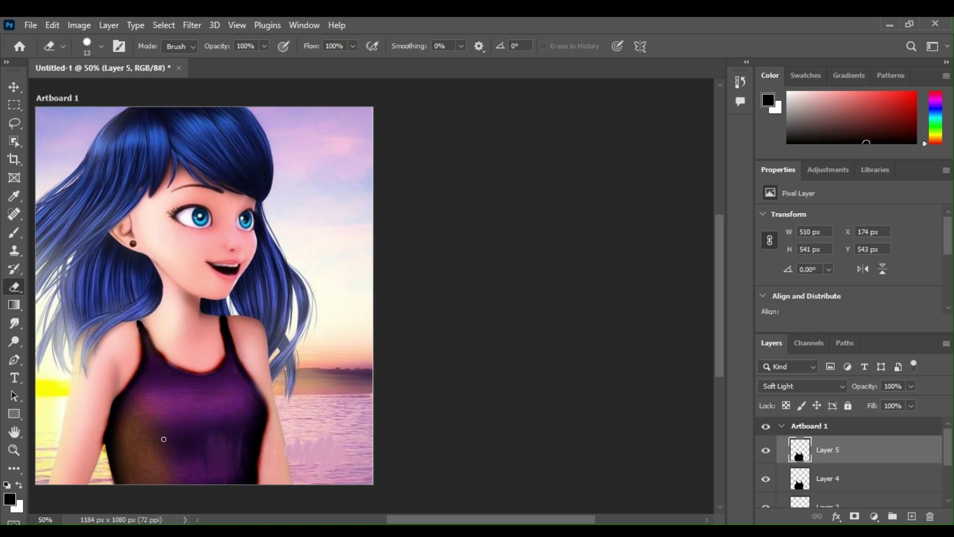
mouse_move(149, 429)
mouse_down()
mouse_move(148, 449)
mouse_move(170, 456)
mouse_move(165, 407)
mouse_move(172, 424)
mouse_move(181, 406)
mouse_move(194, 456)
mouse_move(208, 425)
mouse_up()
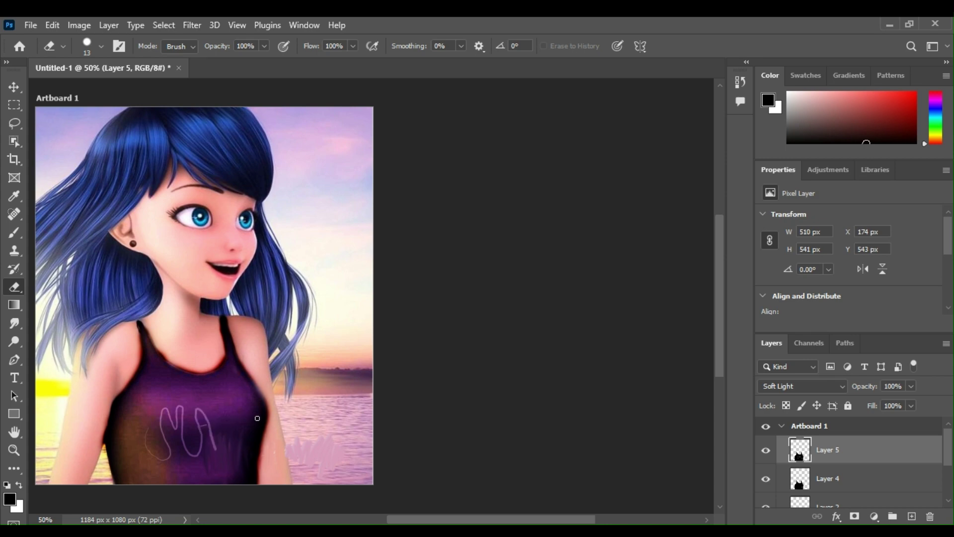
key(ctrl+z)
key(ctrl+z)
- Try erasing along the tank top's edge on Layer 2, undo the stroke, and return to Layer 4
click(813, 481)
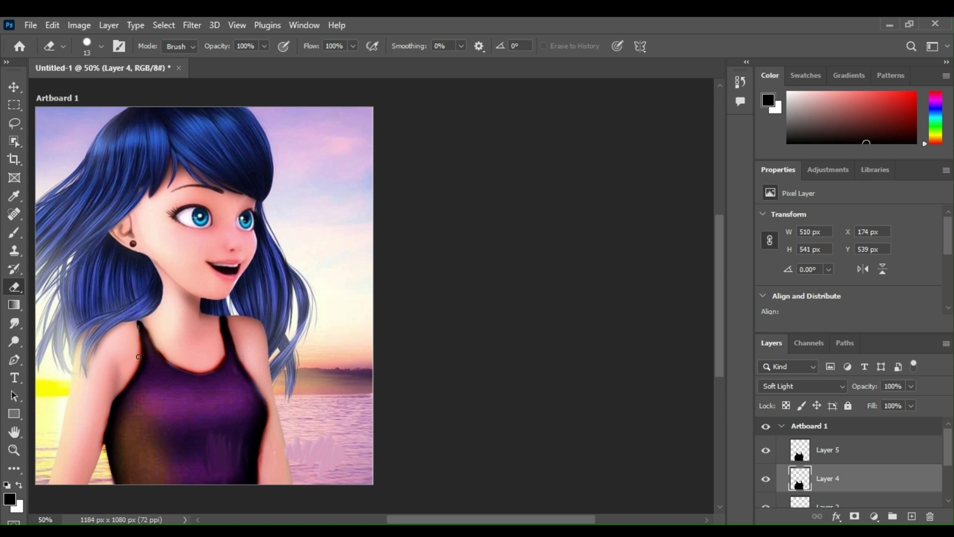
scroll(938, 470, down, 2)
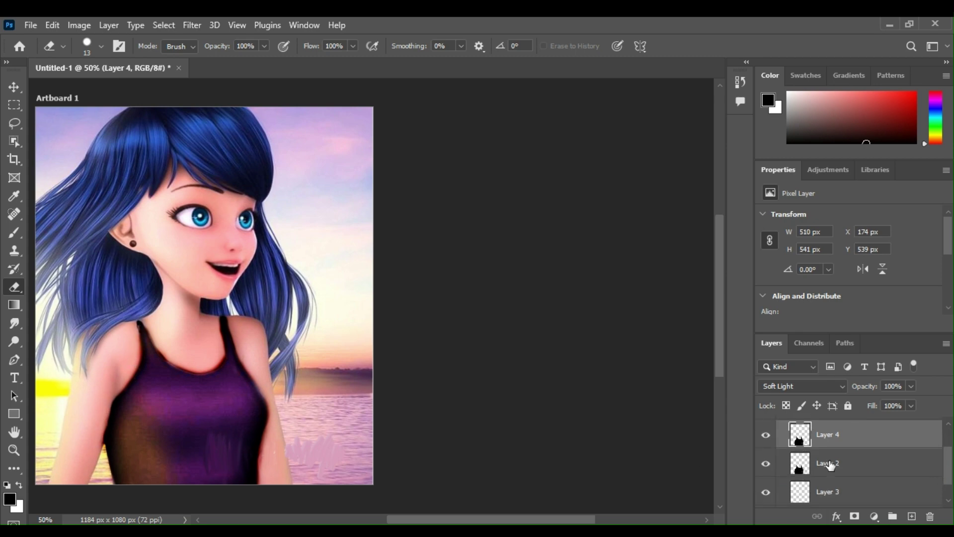
click(828, 465)
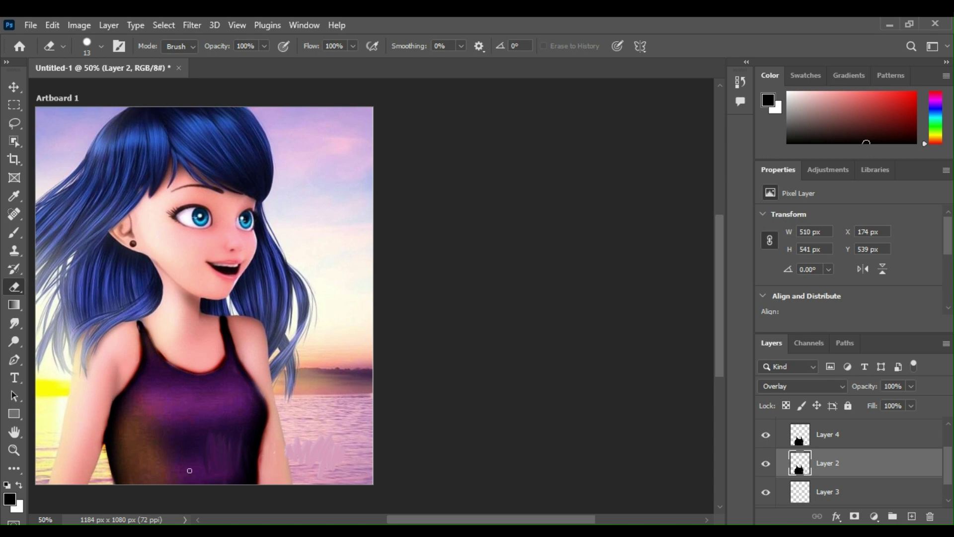
drag(274, 420, 250, 378)
key(ctrl+z)
click(844, 439)
scroll(940, 469, up, 2)
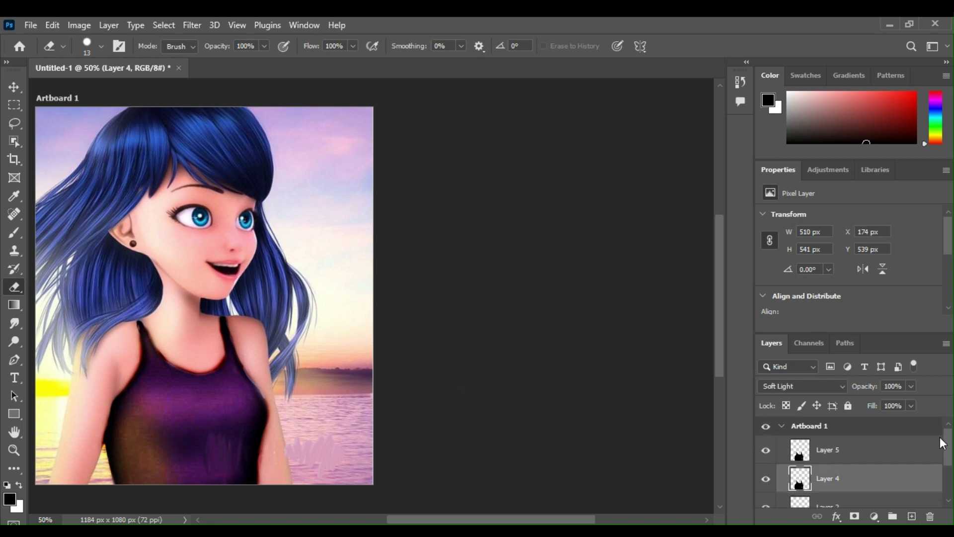
- Add a new layer above Layer 5 and set up a 15 px brush in bright lime
click(859, 451)
click(912, 517)
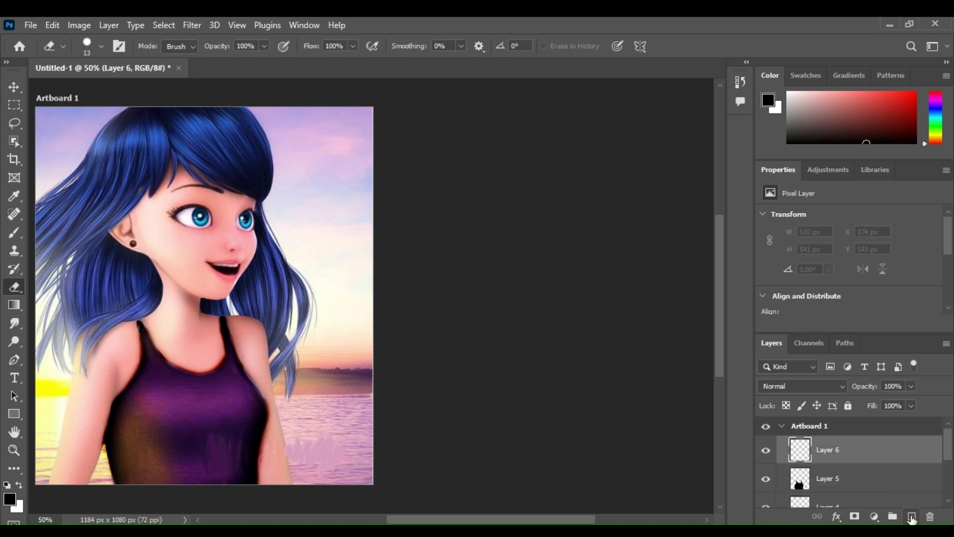
click(15, 235)
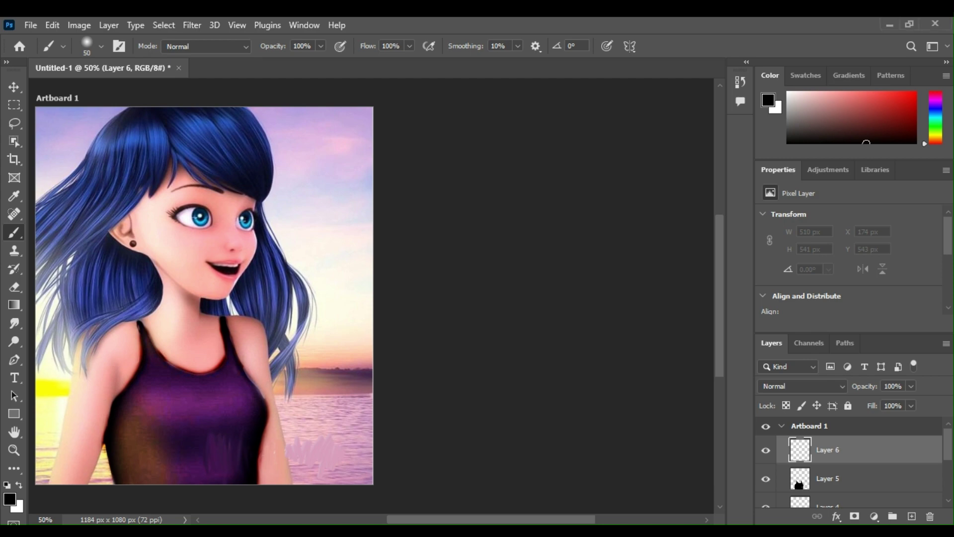
click(935, 133)
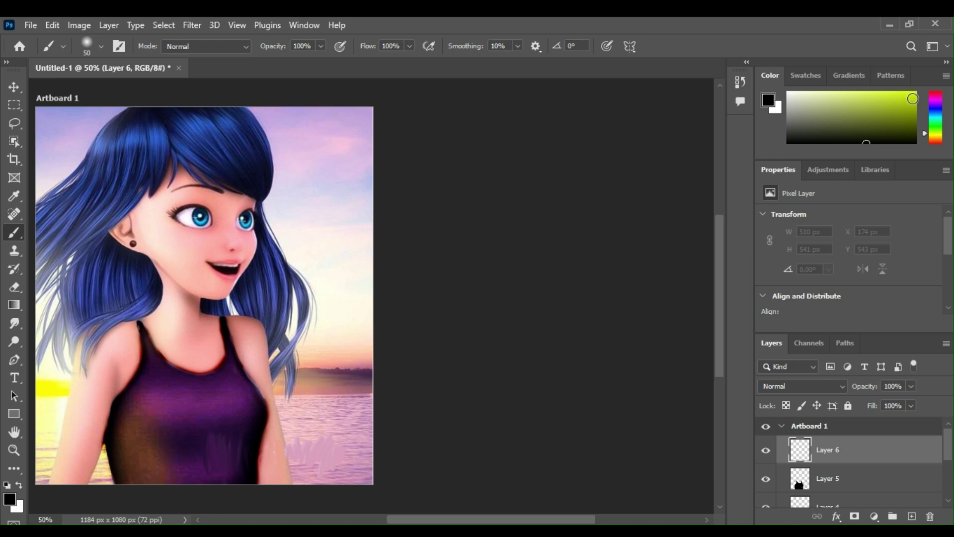
click(910, 95)
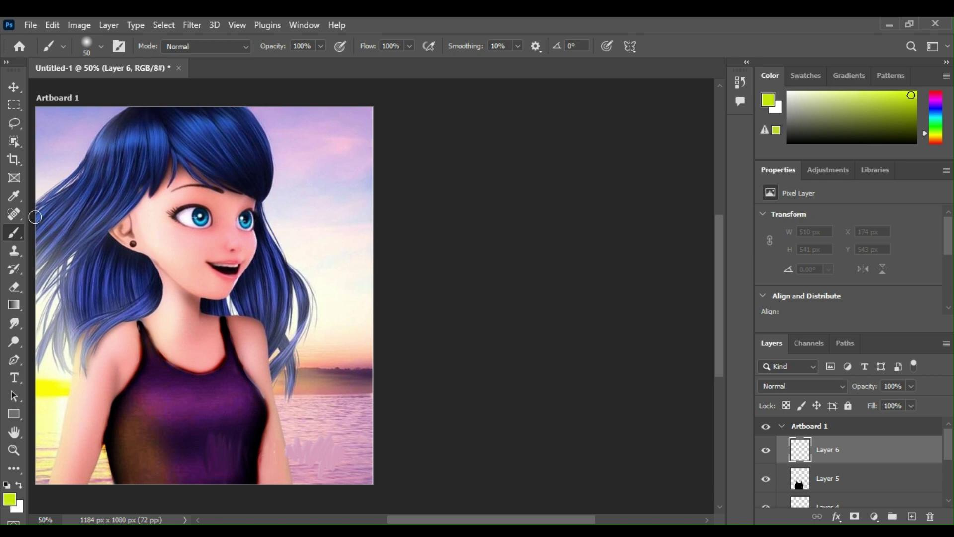
click(101, 46)
click(85, 90)
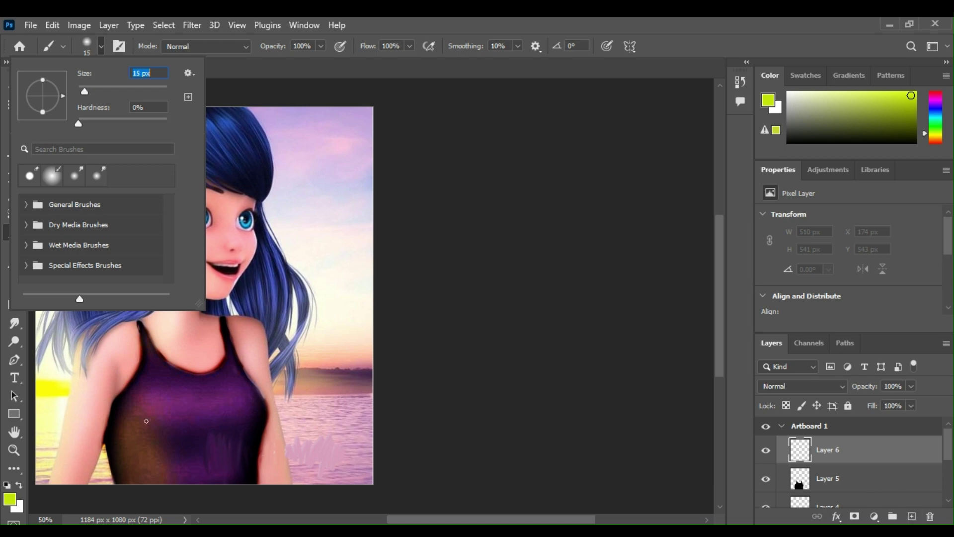
- Try painting a curved lime line across the chest of the tank top and undo it
click(108, 432)
mouse_move(104, 436)
mouse_down()
mouse_move(175, 400)
mouse_move(268, 411)
mouse_up()
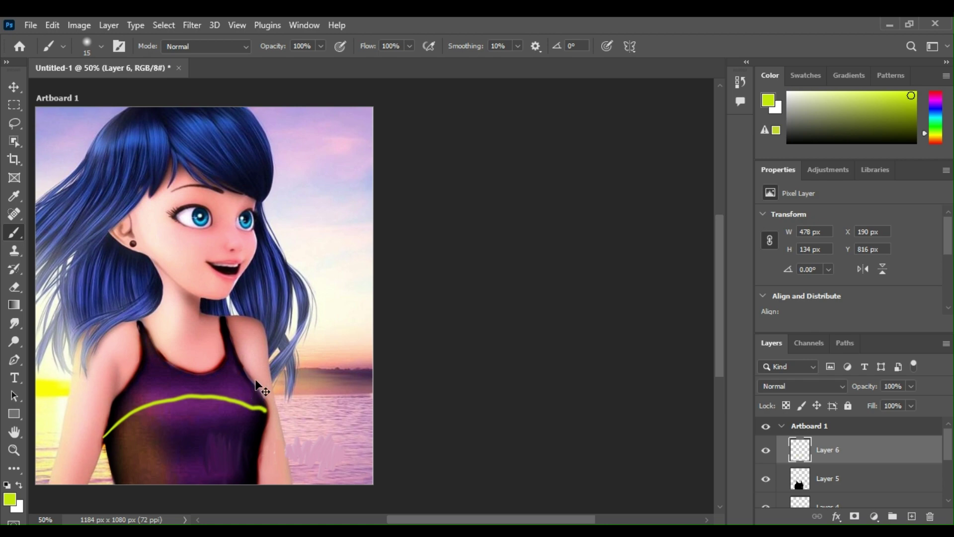
key(ctrl+z)
- Set the brush smoothing to 100% and paint the lime outline of a narrow curved band across the tank top's chest
click(518, 46)
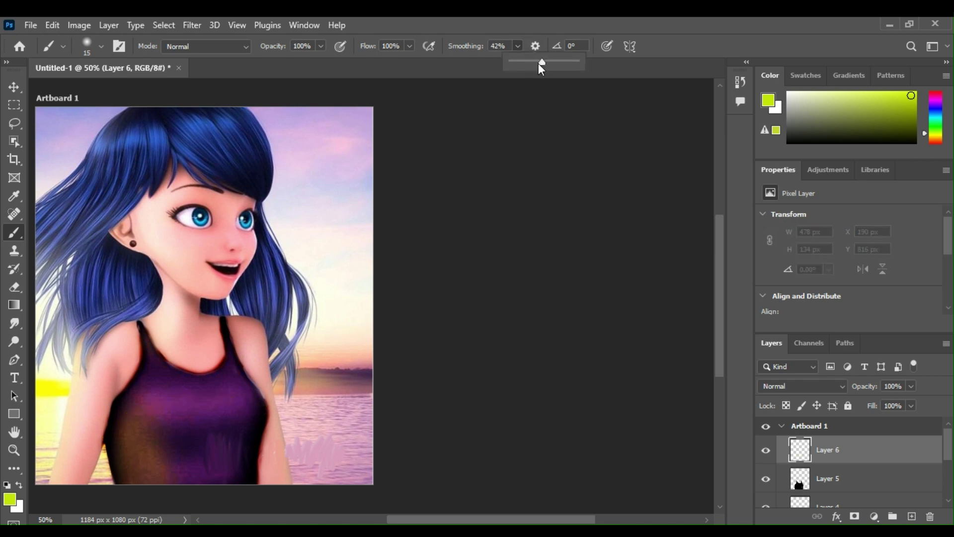
drag(539, 63, 594, 82)
click(110, 436)
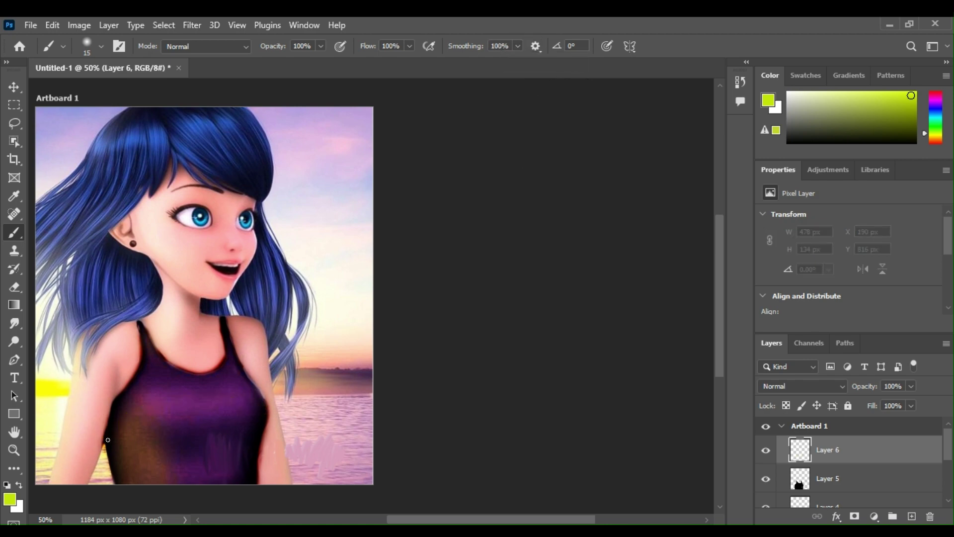
mouse_move(108, 438)
mouse_down()
mouse_move(181, 396)
mouse_move(244, 395)
mouse_move(265, 406)
mouse_up()
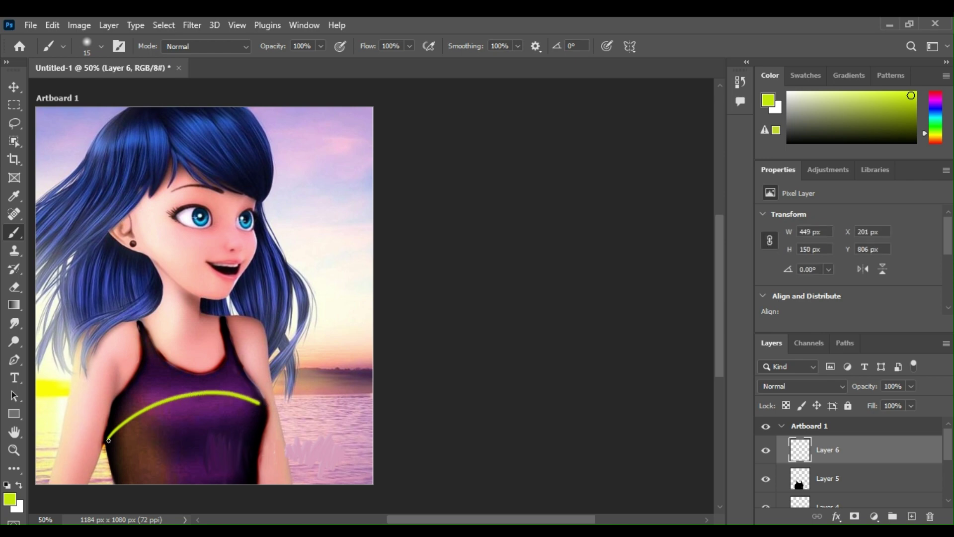
mouse_move(108, 441)
mouse_down()
mouse_move(112, 450)
mouse_move(175, 413)
mouse_move(264, 410)
mouse_move(262, 403)
mouse_up()
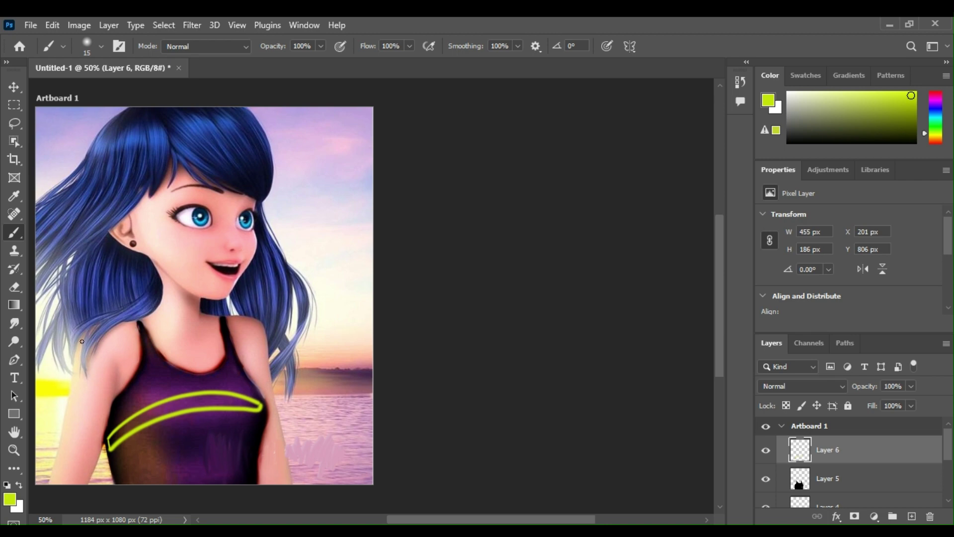
- Fill the outlined chest band with lime using the Paint Bucket tool
click(15, 414)
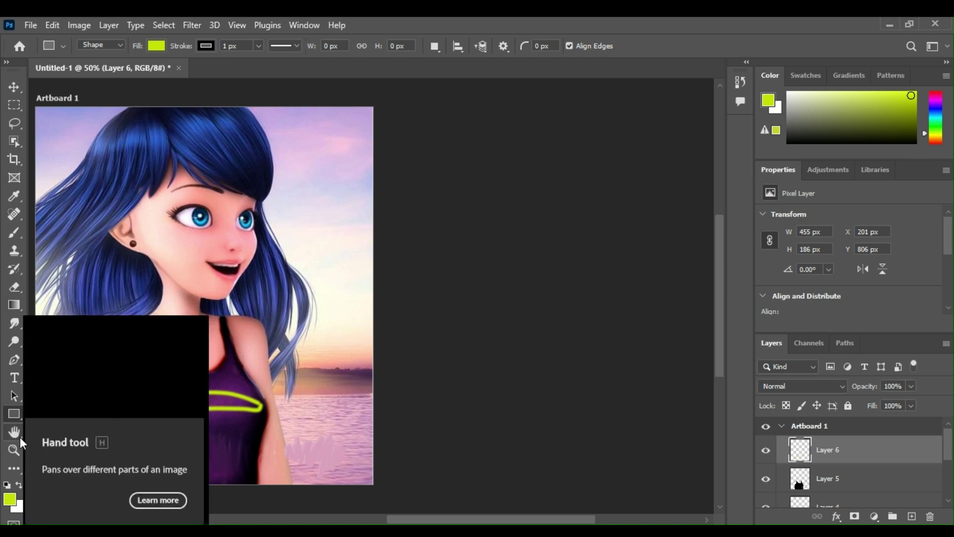
click(19, 429)
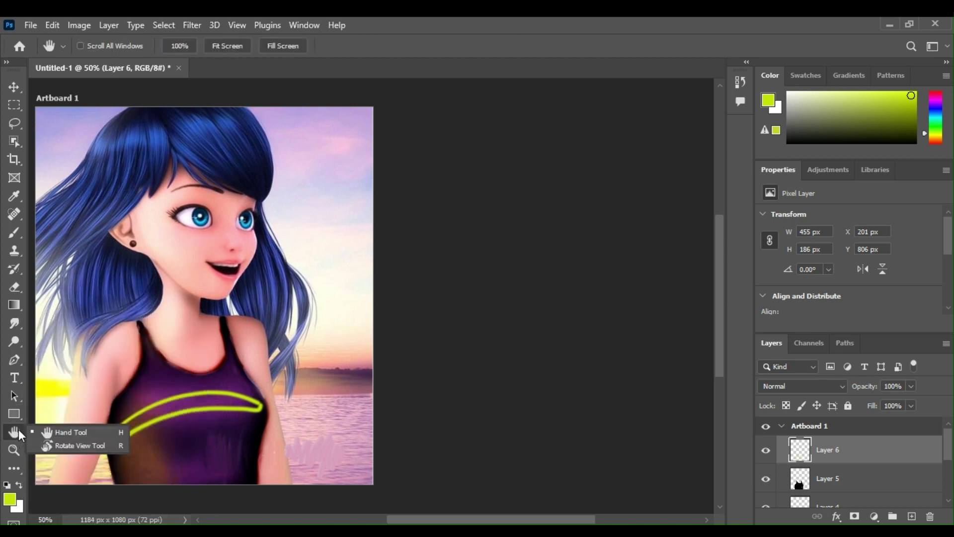
click(18, 308)
click(46, 318)
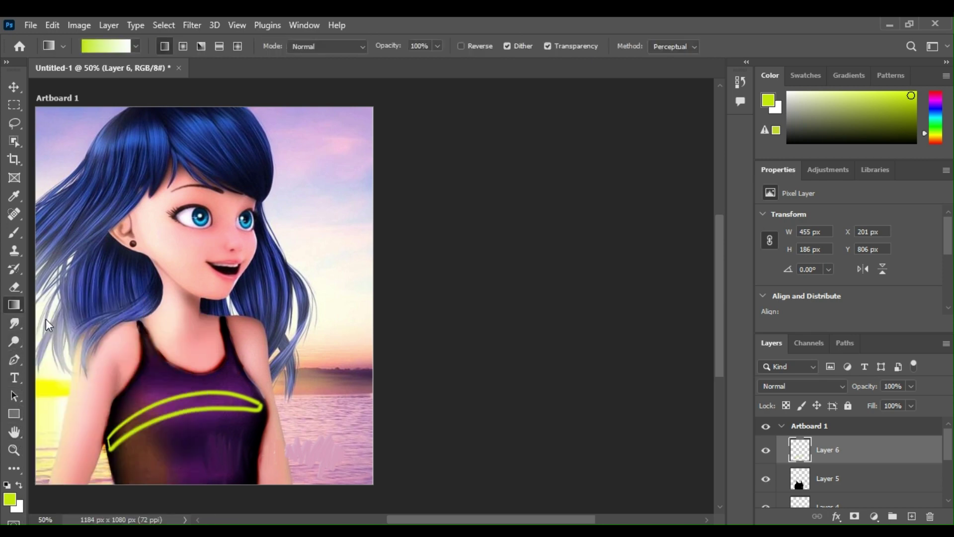
click(163, 411)
click(159, 409)
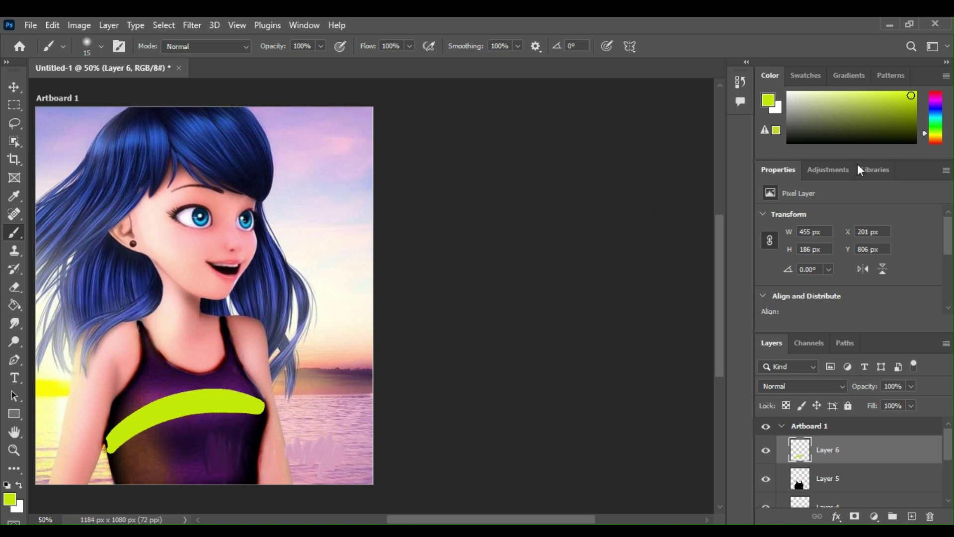
- Change the foreground colour to bright green
click(936, 122)
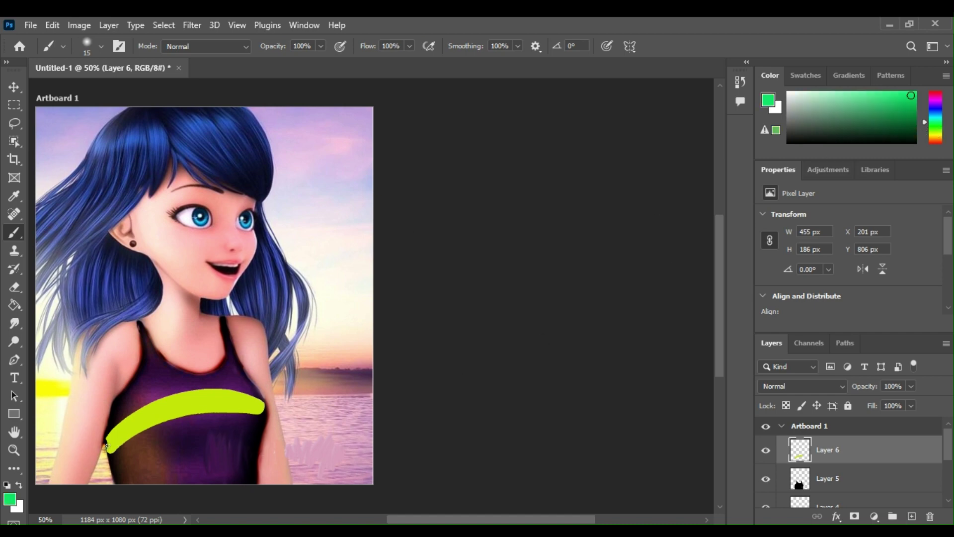
- Try painting a curved green line along the lime band and undo the strokes
mouse_move(108, 446)
mouse_down()
mouse_move(156, 418)
mouse_move(263, 408)
mouse_up()
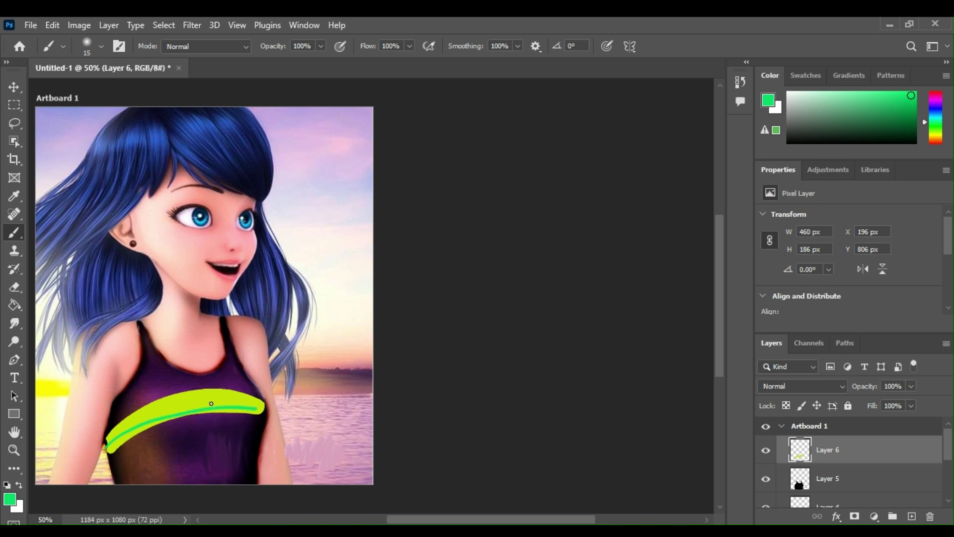
key(ctrl+z)
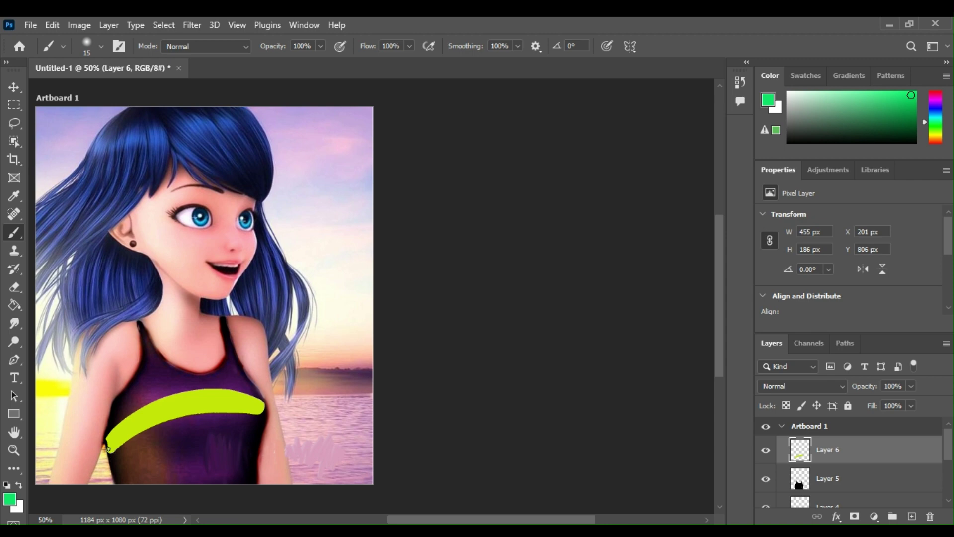
drag(109, 448, 107, 450)
mouse_move(109, 449)
mouse_down()
mouse_move(135, 426)
mouse_move(194, 407)
mouse_move(263, 411)
mouse_up()
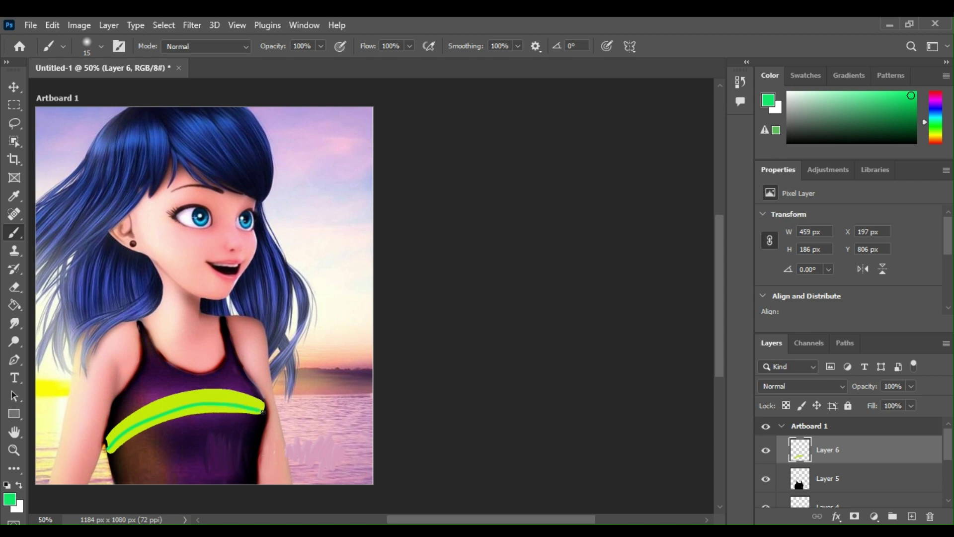
key(ctrl+z)
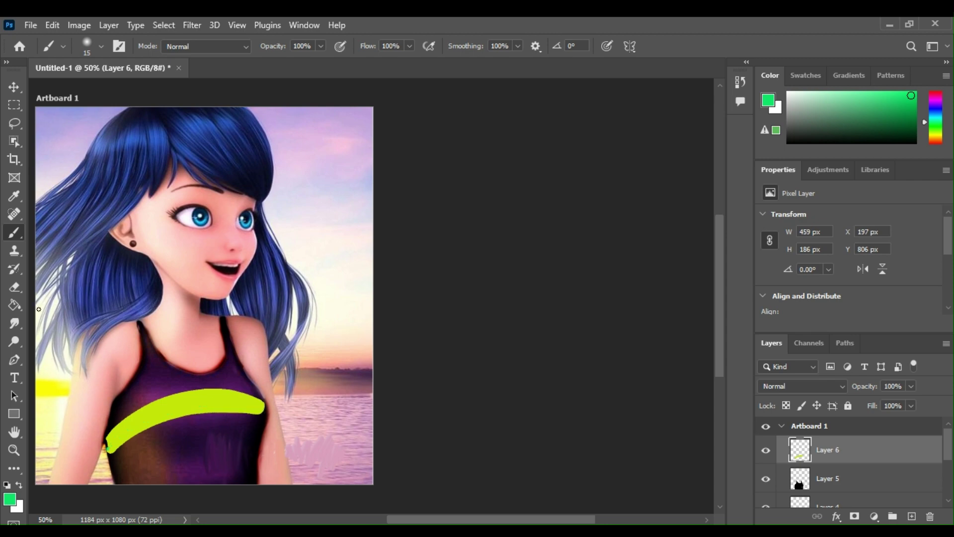
- Set the Eraser's smoothing to 100% and erase a thin curved line that splits the lime band lengthwise
click(13, 286)
mouse_move(106, 457)
mouse_down()
mouse_move(178, 412)
mouse_move(264, 407)
mouse_up()
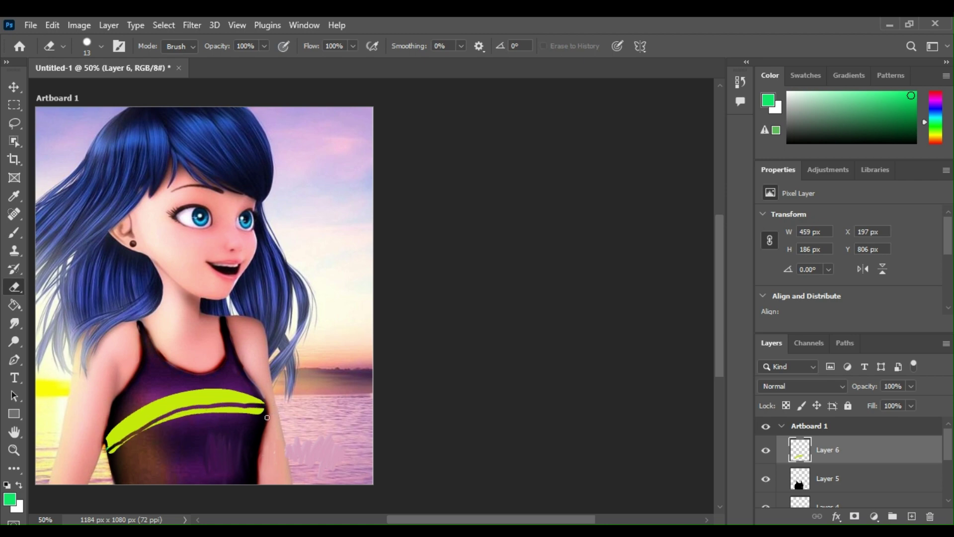
key(ctrl+z)
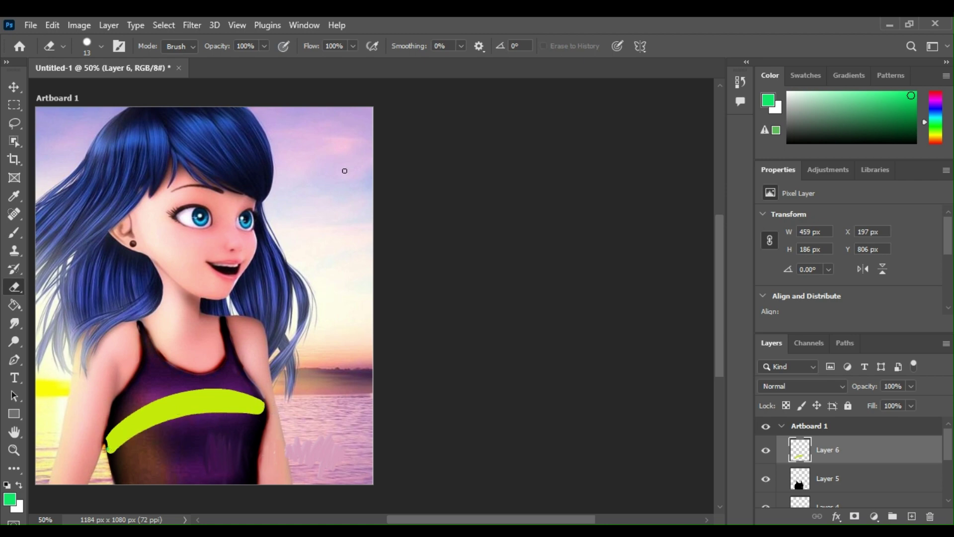
click(461, 47)
drag(503, 61, 529, 62)
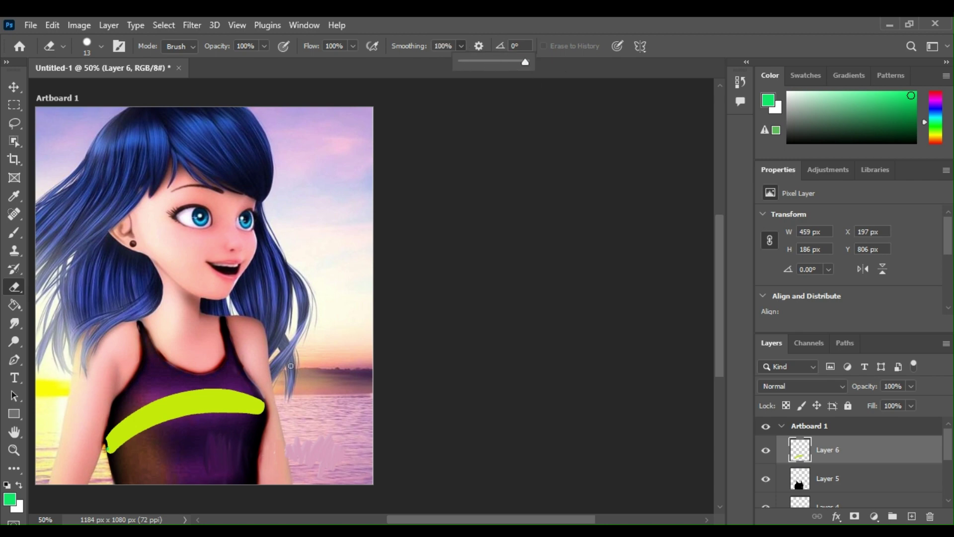
click(118, 453)
mouse_move(121, 436)
mouse_down()
mouse_move(197, 401)
mouse_move(276, 408)
mouse_up()
- Erase the lower lime stripe with the Eraser at 0% smoothing, using a soft 26 px tip
click(463, 52)
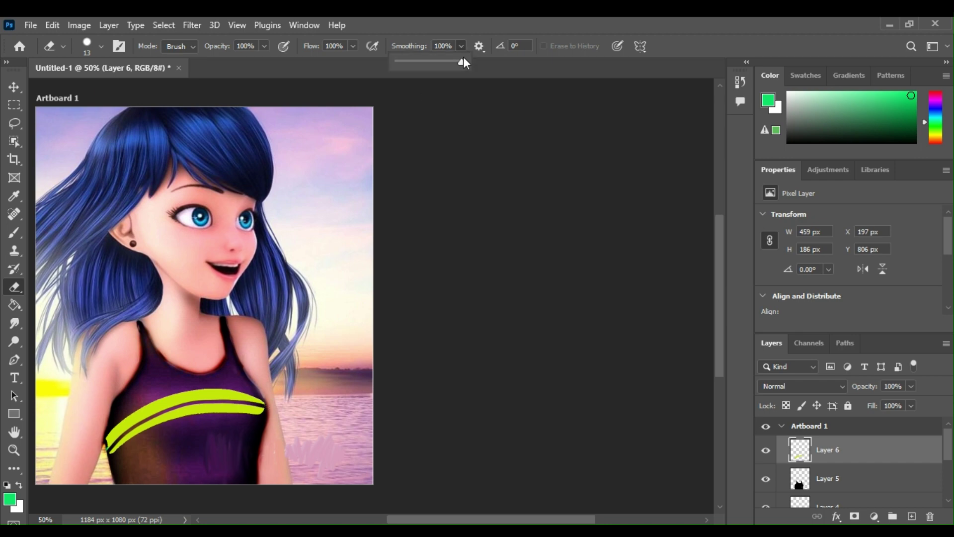
drag(456, 59, 375, 58)
mouse_move(124, 440)
mouse_down()
mouse_move(112, 451)
mouse_move(125, 442)
mouse_up()
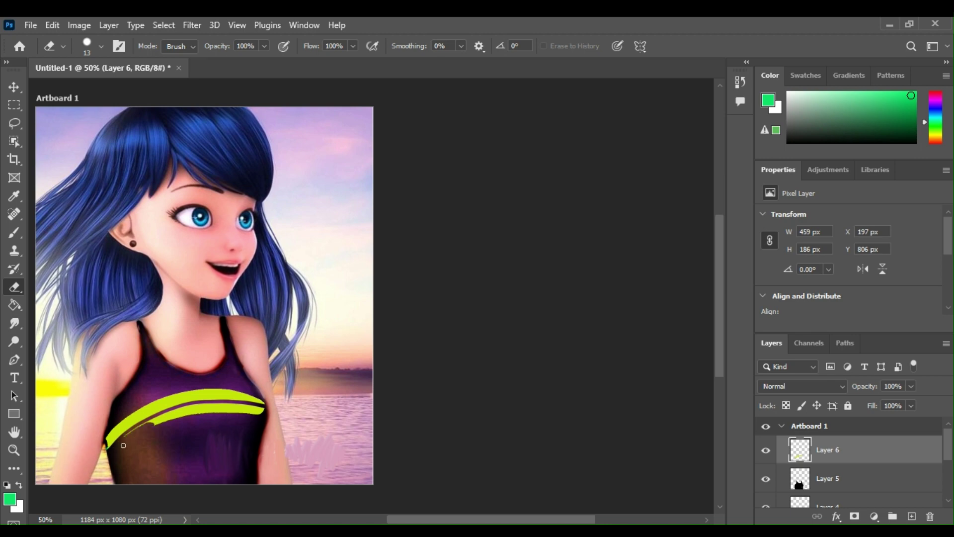
click(101, 46)
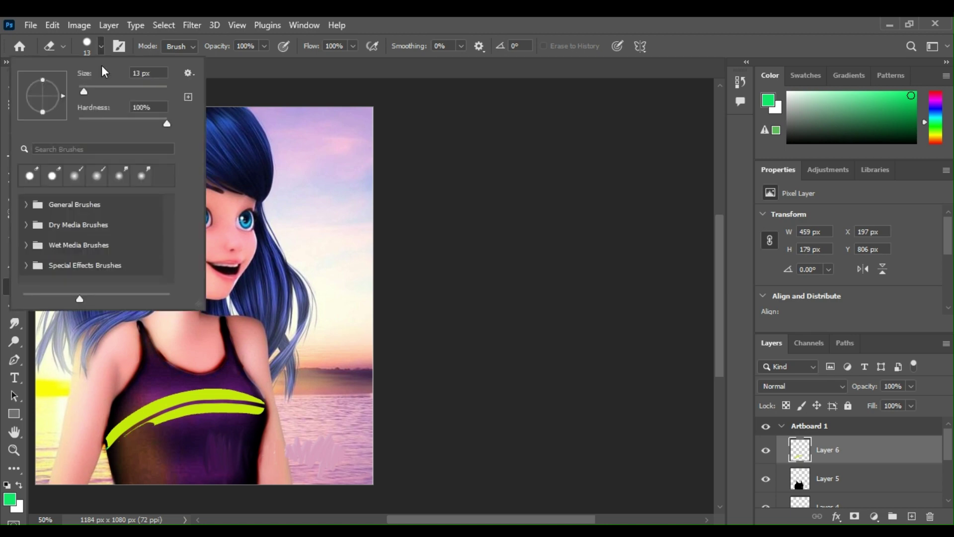
click(89, 90)
click(78, 120)
click(137, 394)
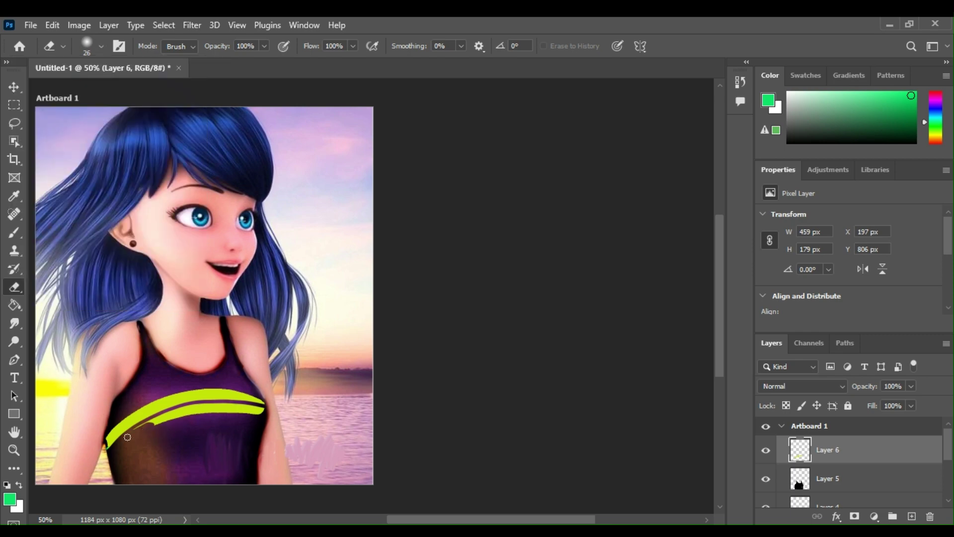
mouse_move(157, 421)
mouse_down()
mouse_move(146, 429)
mouse_move(169, 415)
mouse_move(263, 407)
mouse_move(256, 411)
mouse_up()
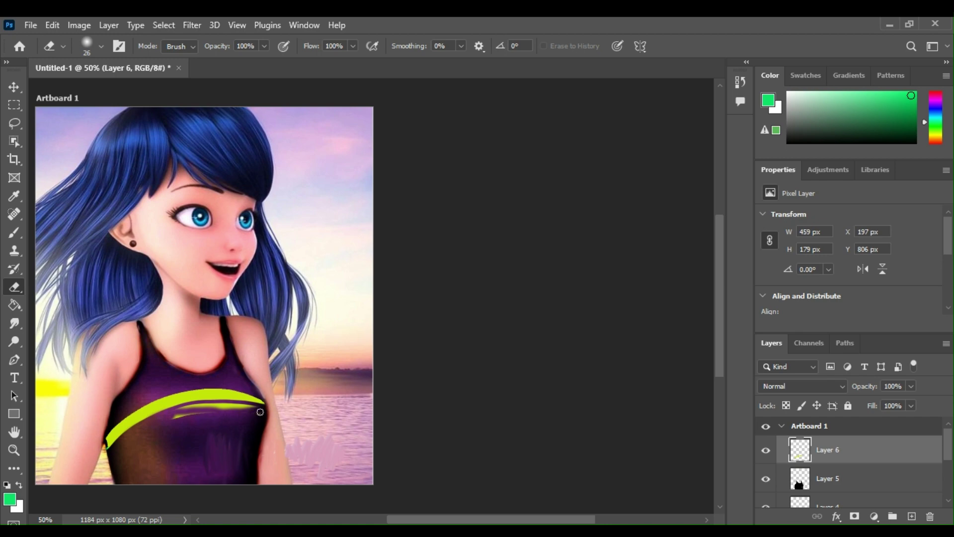
mouse_move(178, 423)
mouse_down()
mouse_move(180, 410)
mouse_move(266, 409)
mouse_up()
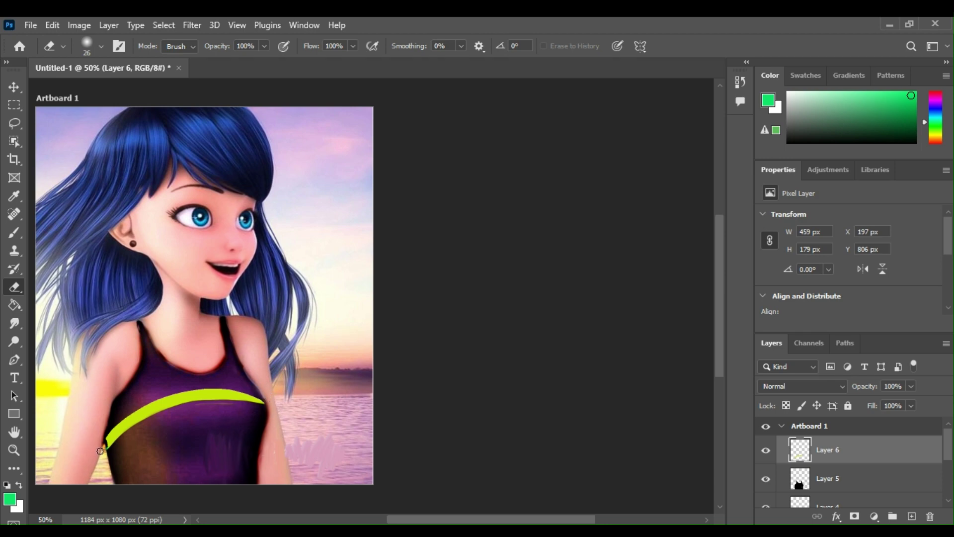
- Brush the green outline of a second curved band across the tank top, just below the lime stripe
click(14, 232)
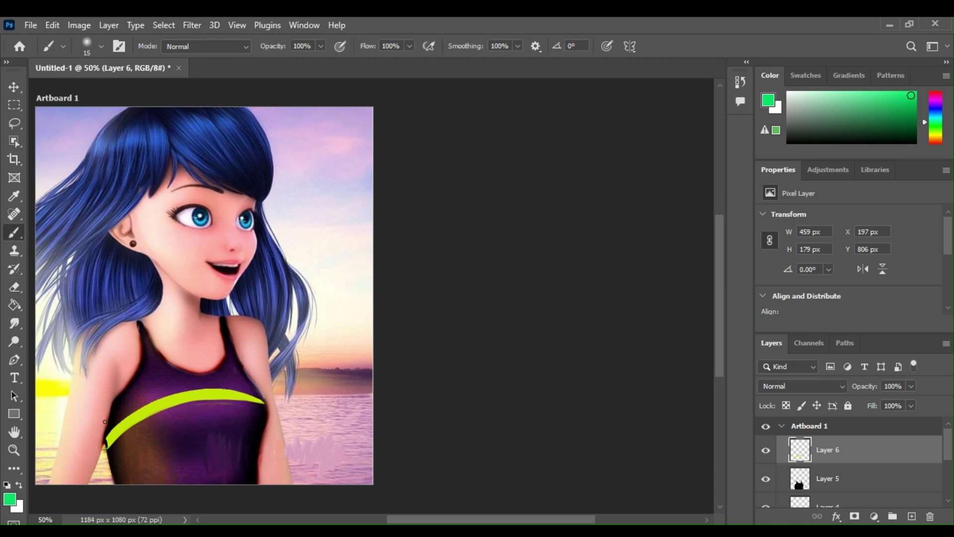
mouse_move(109, 455)
mouse_down()
mouse_move(180, 420)
mouse_move(263, 418)
mouse_up()
mouse_move(106, 455)
mouse_down()
mouse_move(114, 465)
mouse_move(199, 424)
mouse_move(266, 422)
mouse_up()
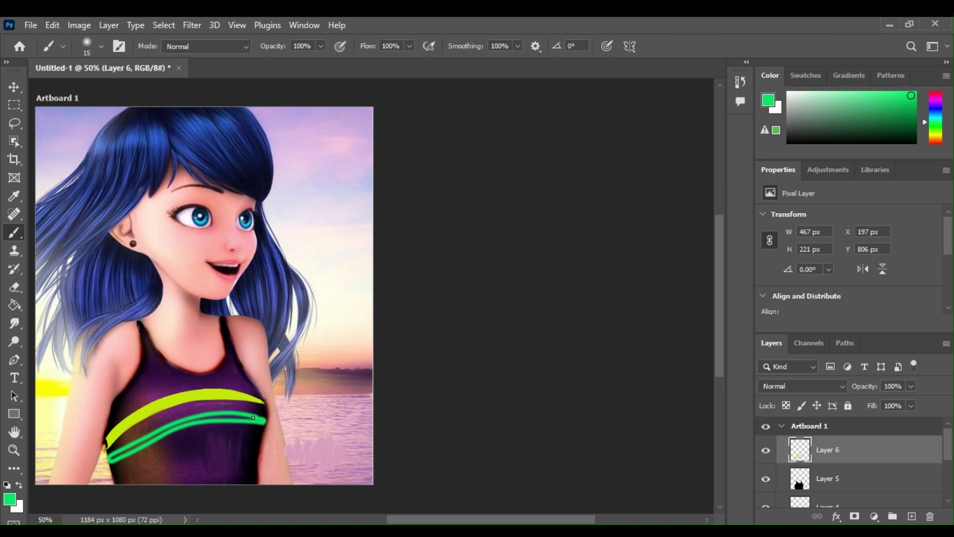
- Fill the green band outline with the Paint Bucket and erase its lower edge so the stripe tapers across the tank top
click(15, 310)
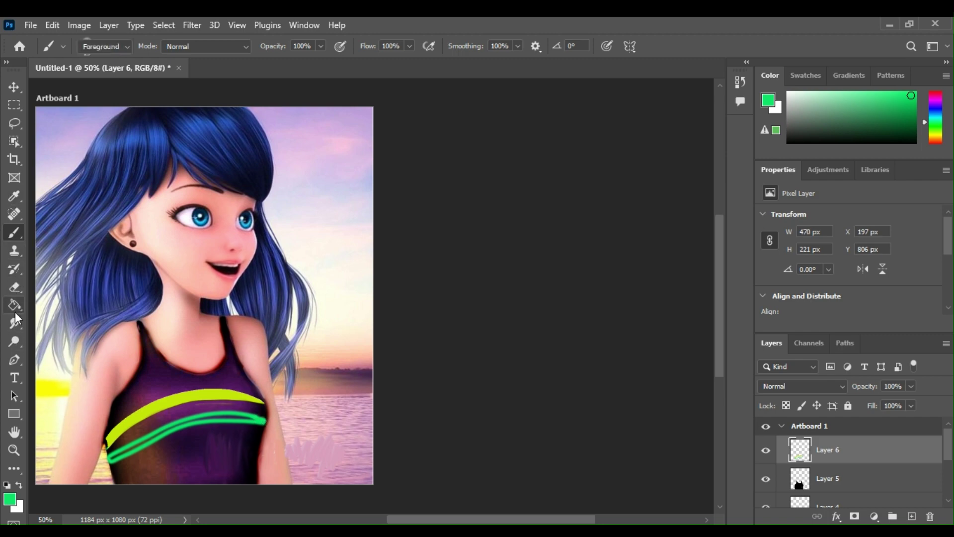
click(119, 454)
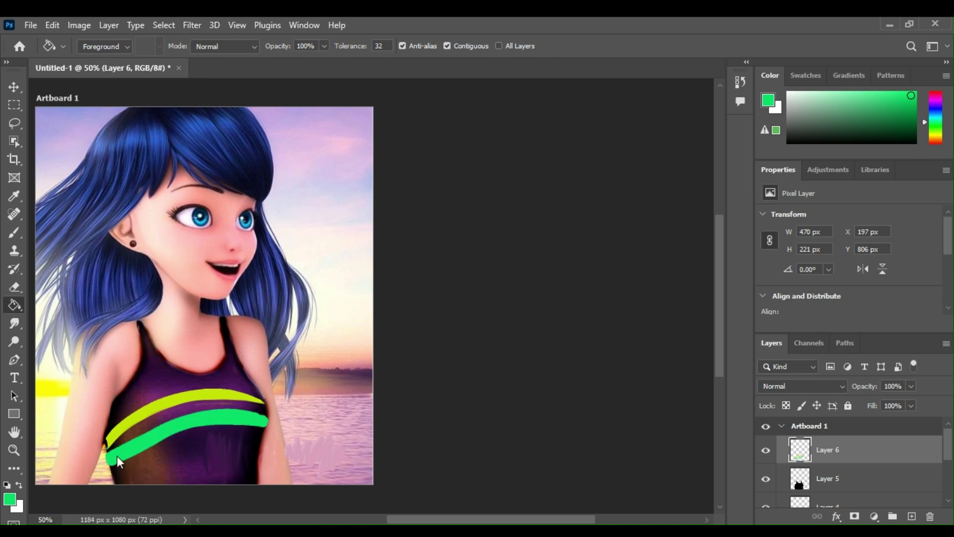
click(15, 287)
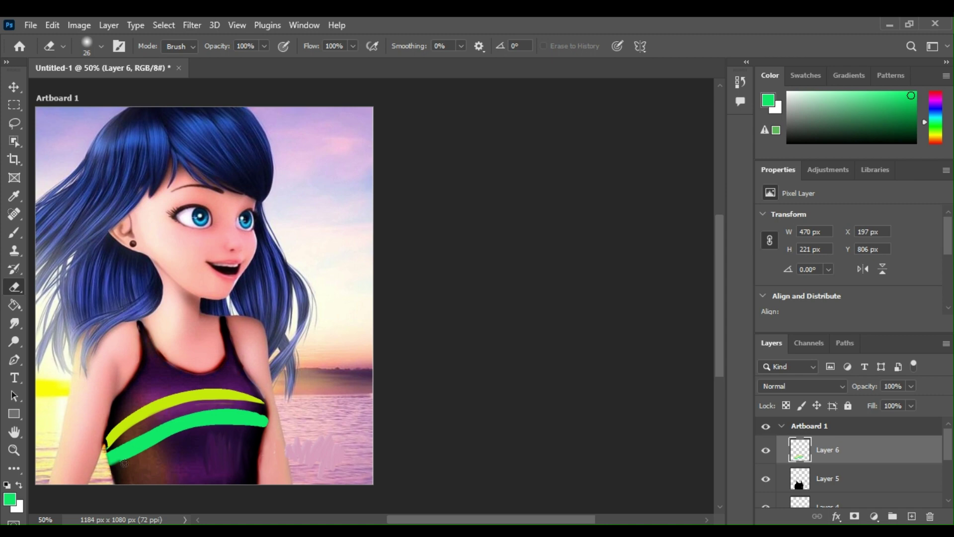
mouse_move(124, 463)
mouse_down()
mouse_move(187, 428)
mouse_move(261, 420)
mouse_move(266, 427)
mouse_move(179, 436)
mouse_up()
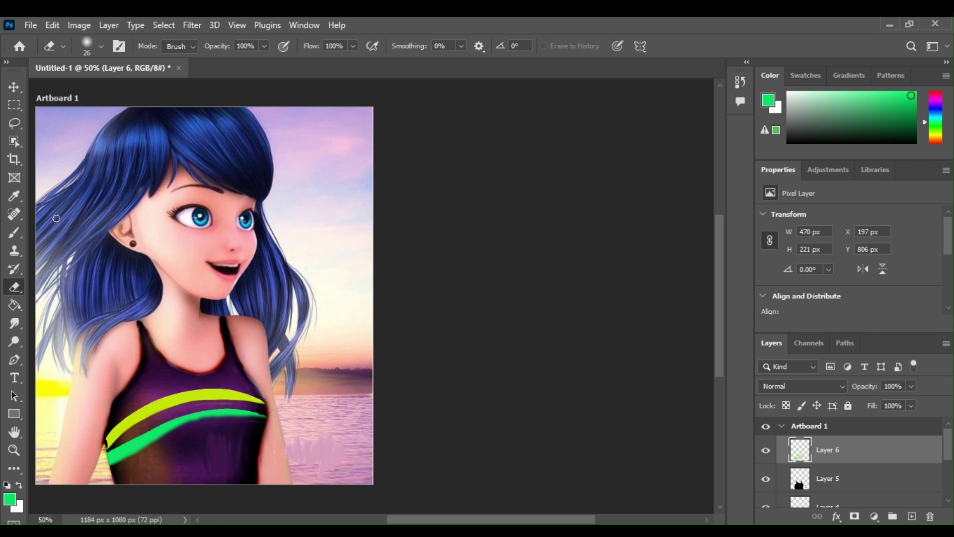
- Brush a curved bright blue stripe across the tank top, just below the green stripe, with the soft 15 px tip
click(15, 233)
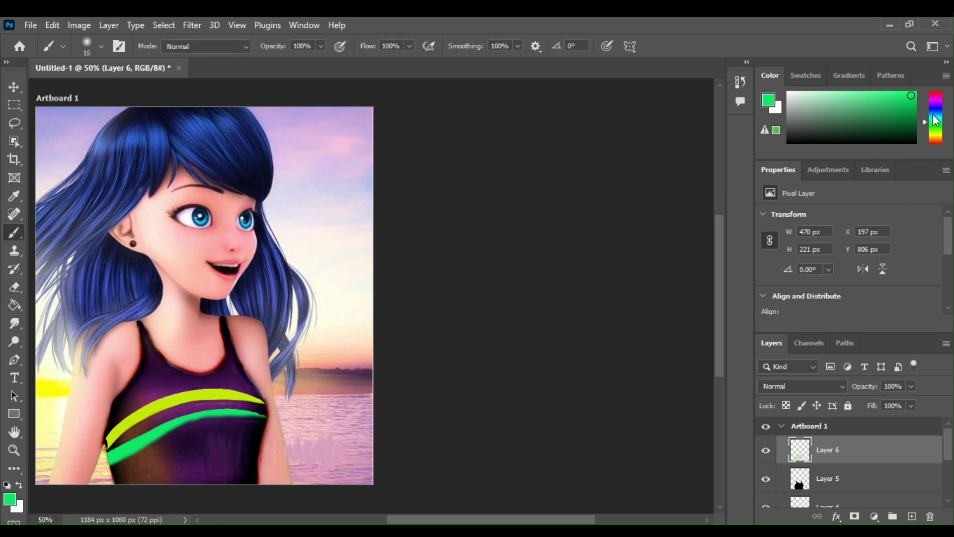
click(934, 114)
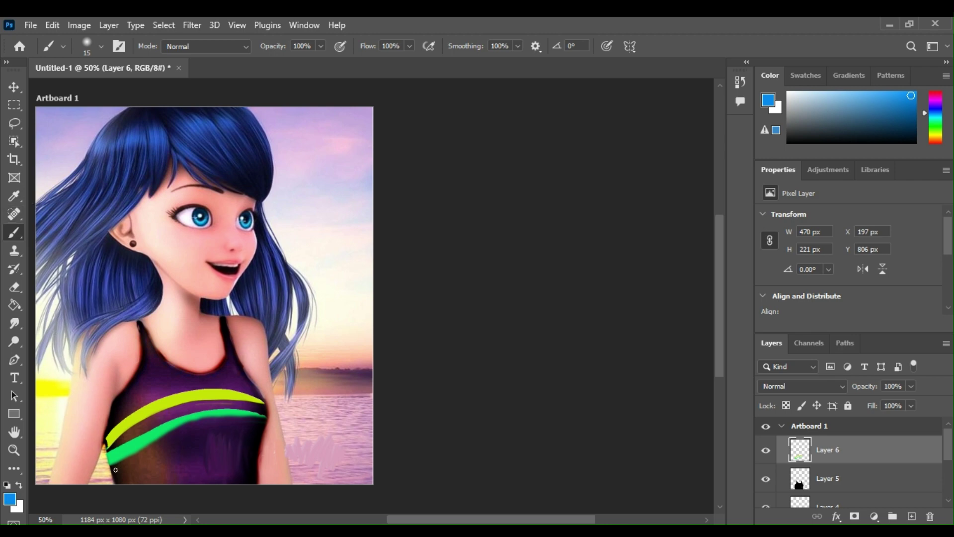
mouse_move(113, 470)
mouse_down()
mouse_move(208, 432)
mouse_move(263, 428)
mouse_move(261, 438)
mouse_move(205, 439)
mouse_move(129, 474)
mouse_move(113, 472)
mouse_up()
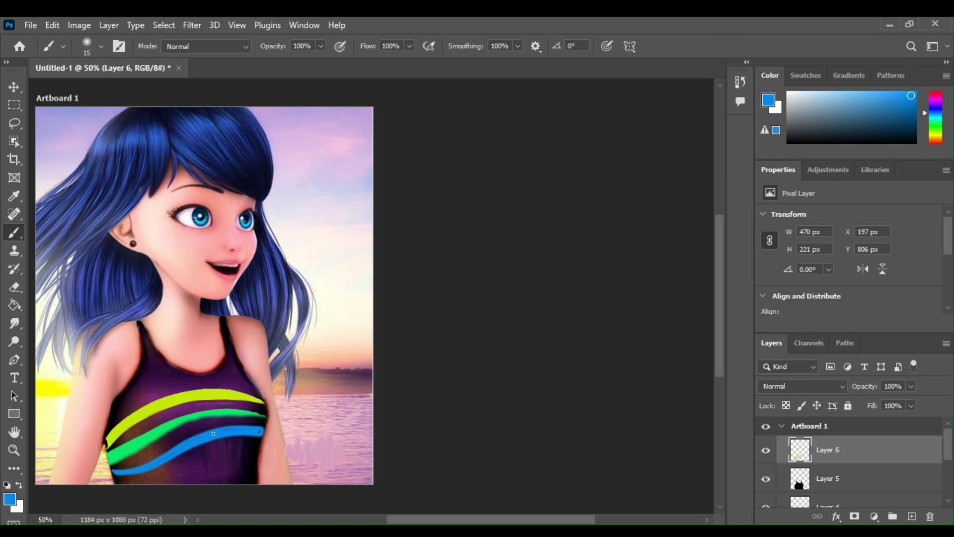
click(257, 431)
- Compare blend modes such as Overlay, Color, Pin Light and Soft Light on the stripe layer and set it to Vivid Light
scroll(802, 386, down, 13)
scroll(803, 386, up, 1)
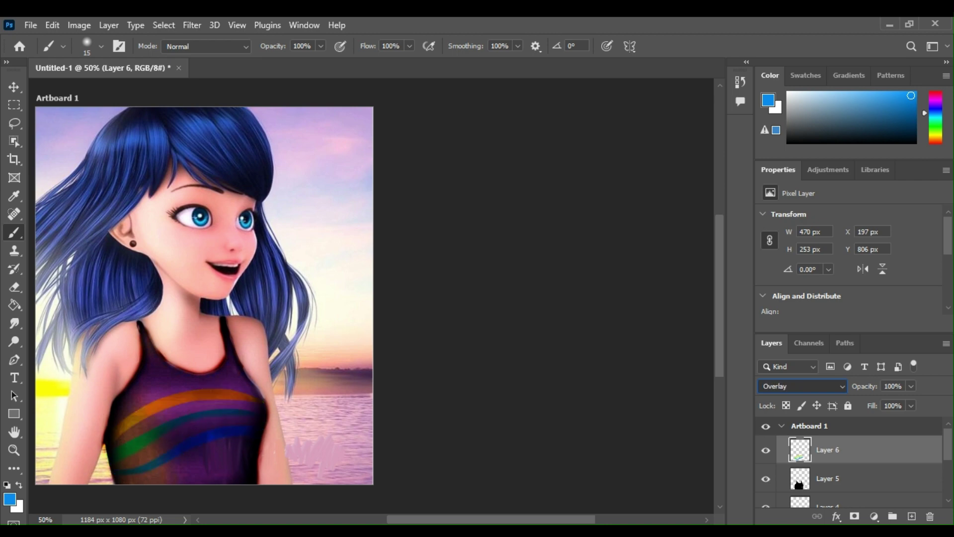
scroll(802, 386, down, 11)
scroll(802, 386, down, 2)
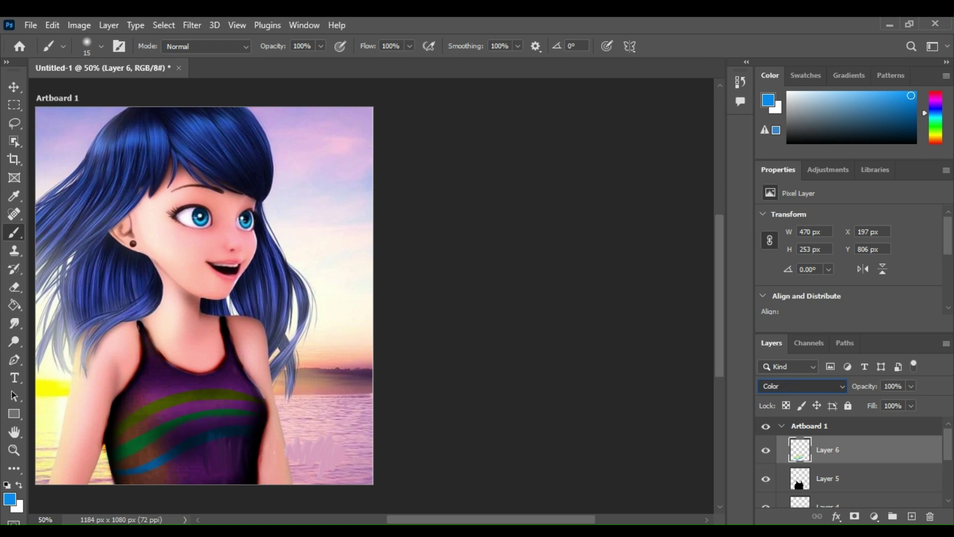
scroll(802, 386, up, 8)
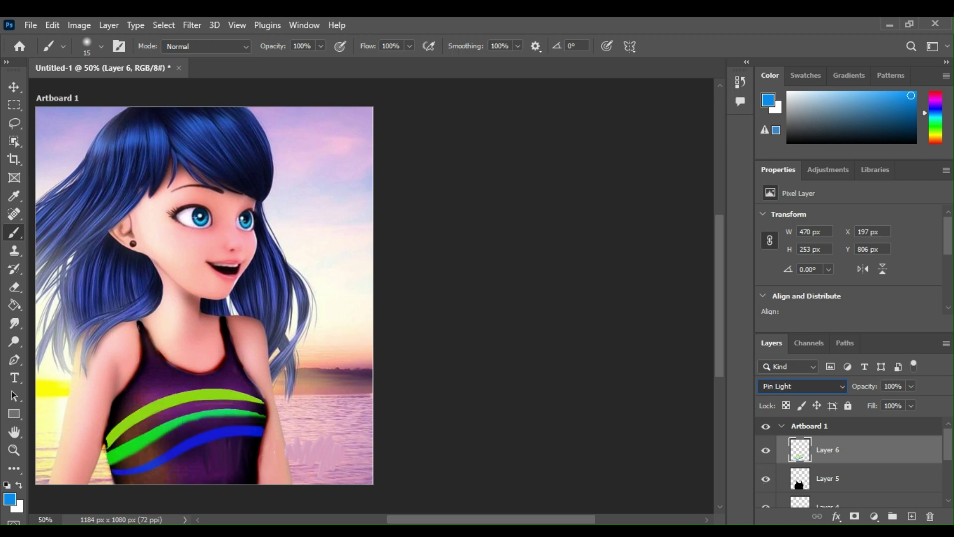
scroll(802, 386, up, 3)
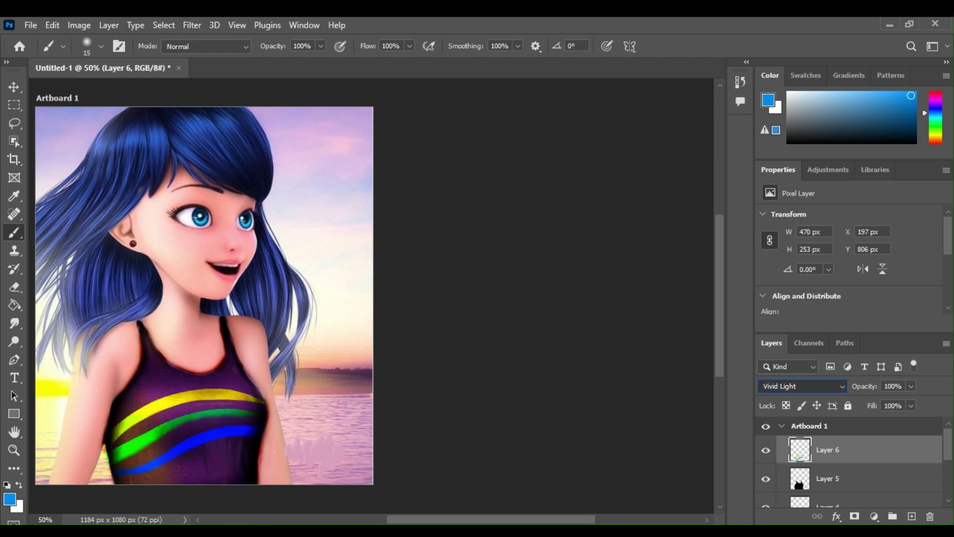
scroll(802, 386, down, 1)
scroll(802, 386, up, 2)
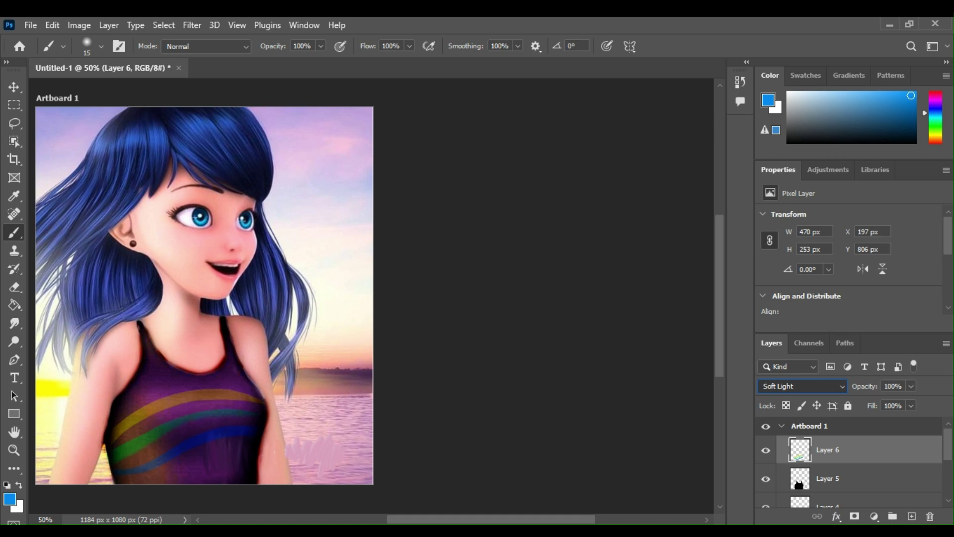
scroll(802, 386, up, 1)
scroll(803, 386, down, 2)
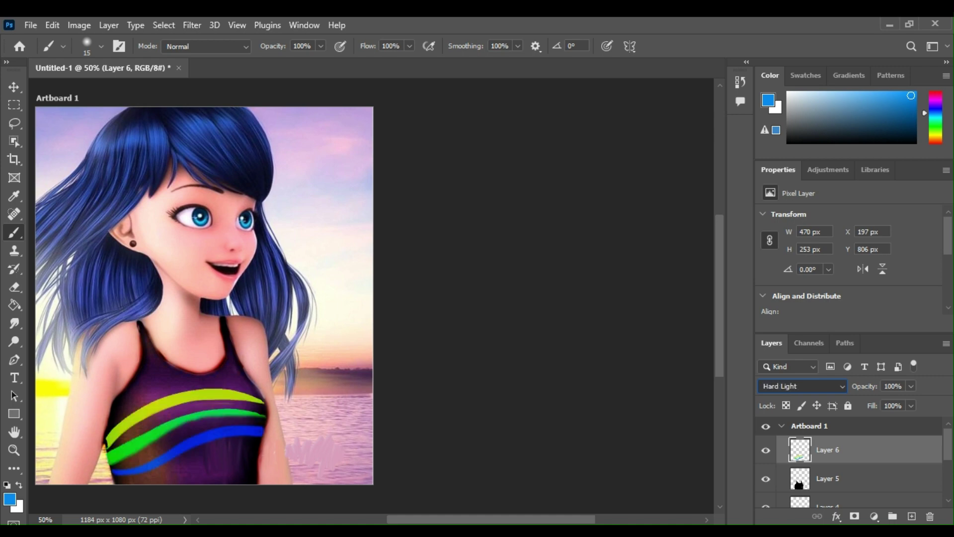
scroll(802, 386, down, 1)
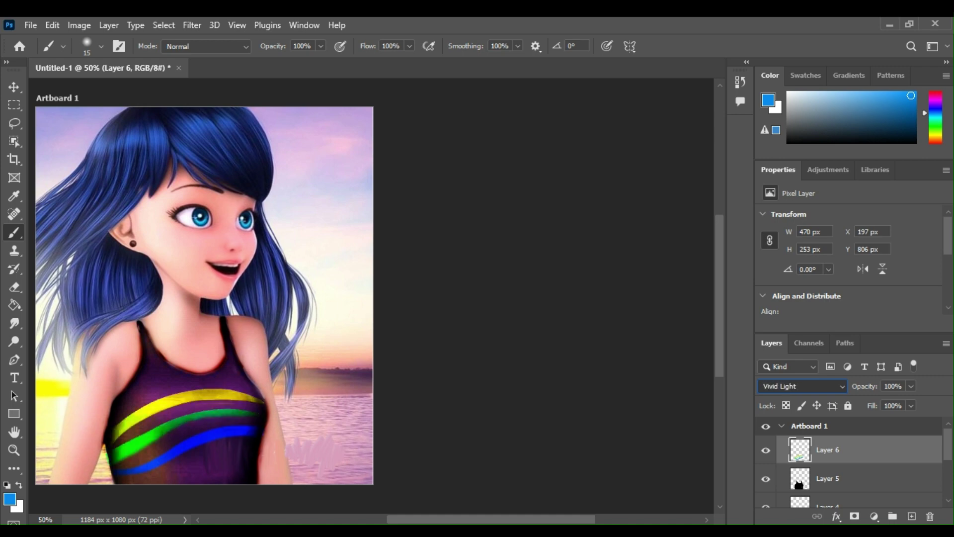
scroll(802, 386, down, 2)
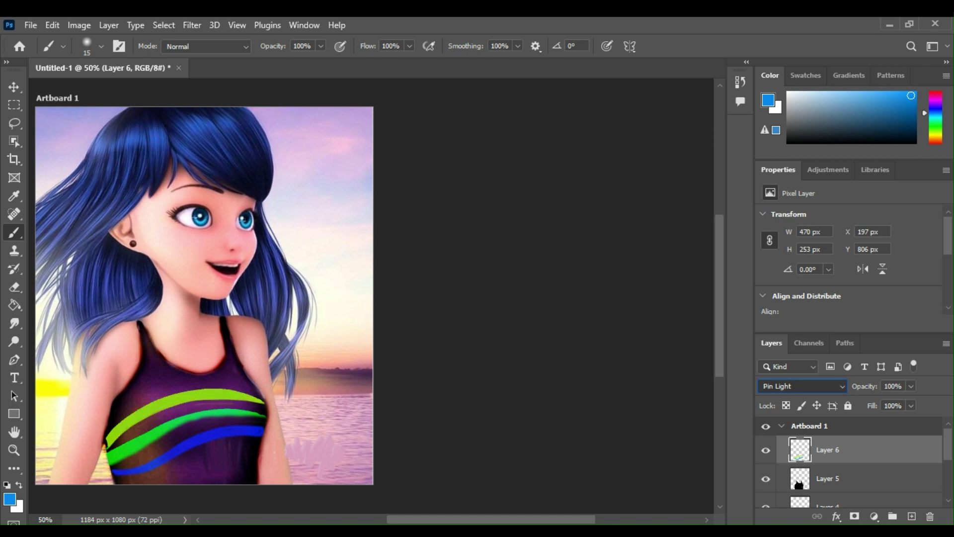
scroll(802, 386, up, 2)
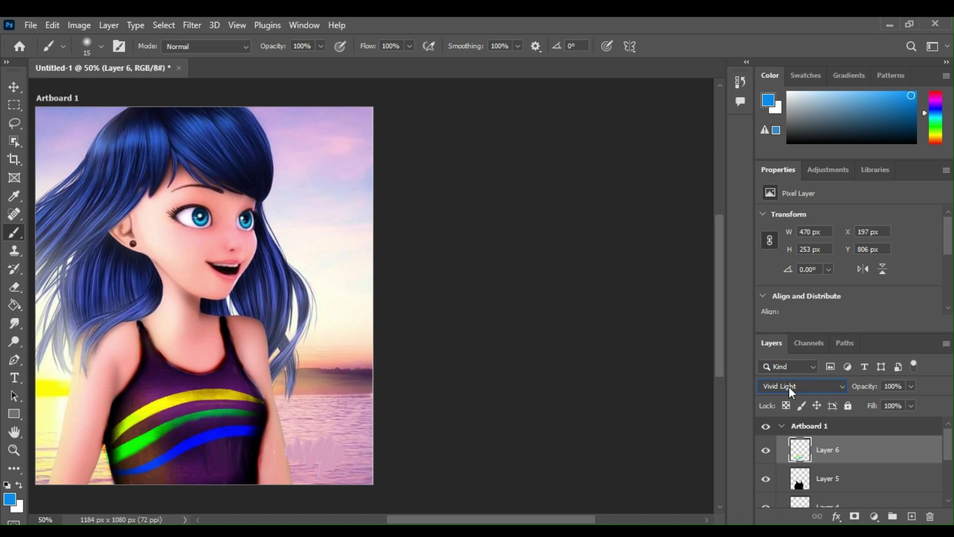
- On a new layer, paint both irises bright green with the soft 15 px Brush at 0% smoothing
click(912, 516)
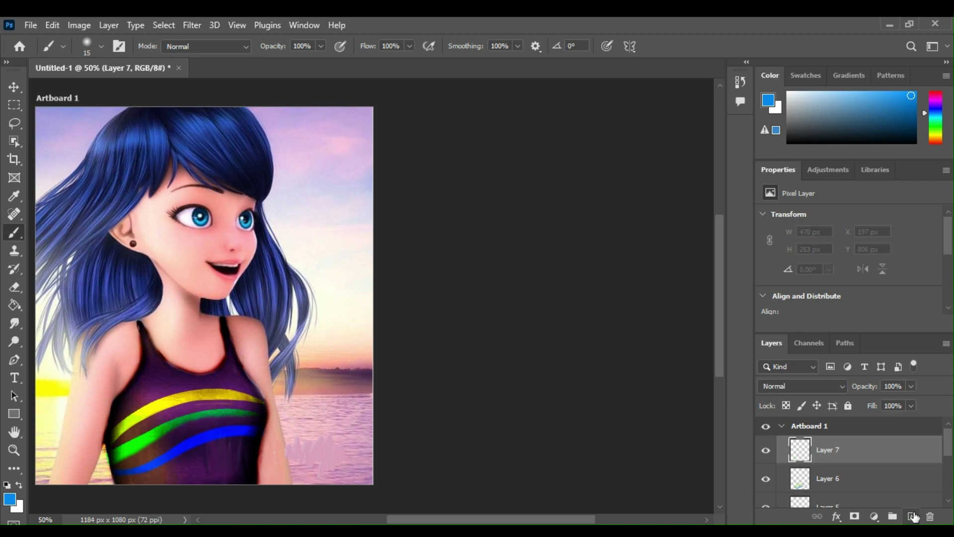
click(14, 449)
click(176, 208)
click(215, 218)
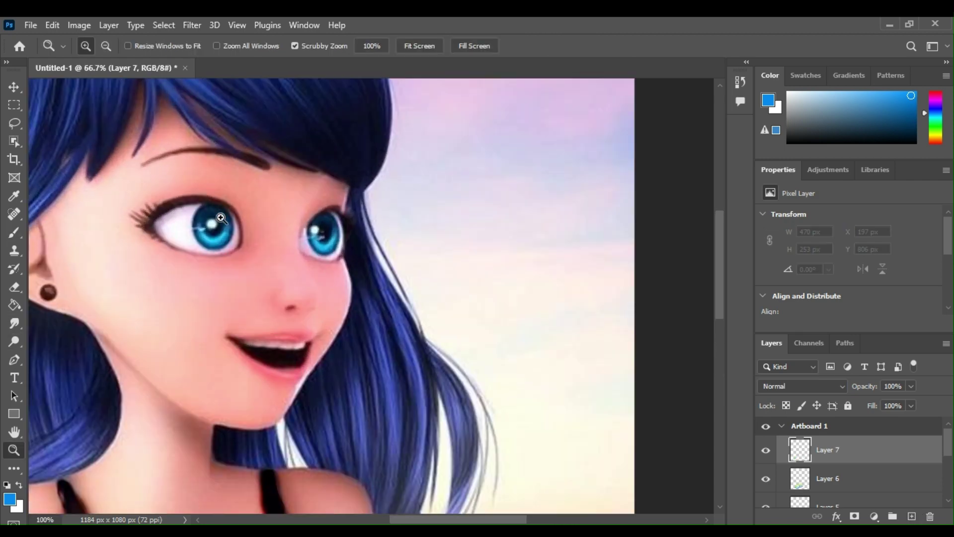
click(214, 217)
click(14, 233)
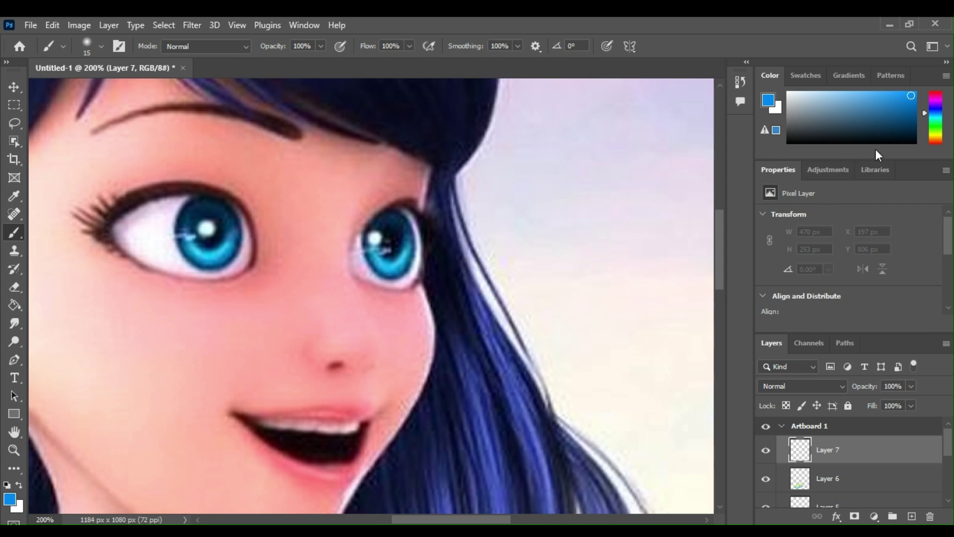
click(935, 123)
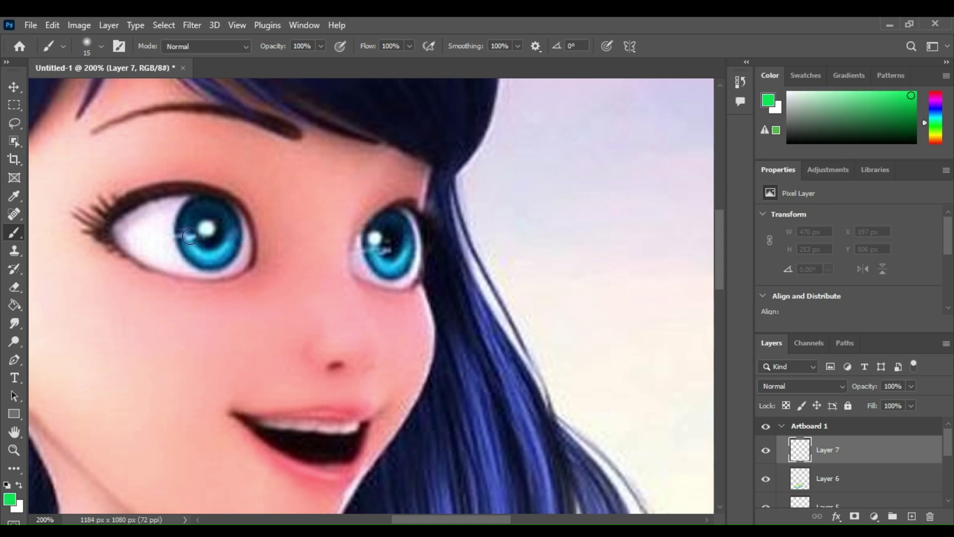
click(517, 46)
drag(456, 62, 449, 62)
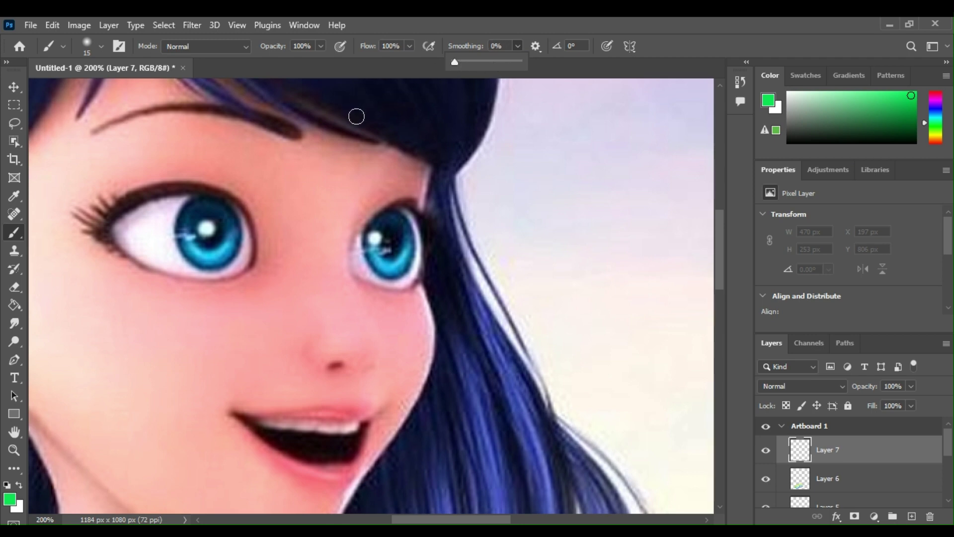
mouse_move(237, 225)
mouse_down()
mouse_move(201, 209)
mouse_move(179, 230)
mouse_move(194, 254)
mouse_move(226, 245)
mouse_move(231, 218)
mouse_move(212, 198)
mouse_move(190, 225)
mouse_move(201, 251)
mouse_move(214, 253)
mouse_move(222, 214)
mouse_move(206, 258)
mouse_move(200, 215)
mouse_move(205, 256)
mouse_move(218, 221)
mouse_move(203, 233)
mouse_up()
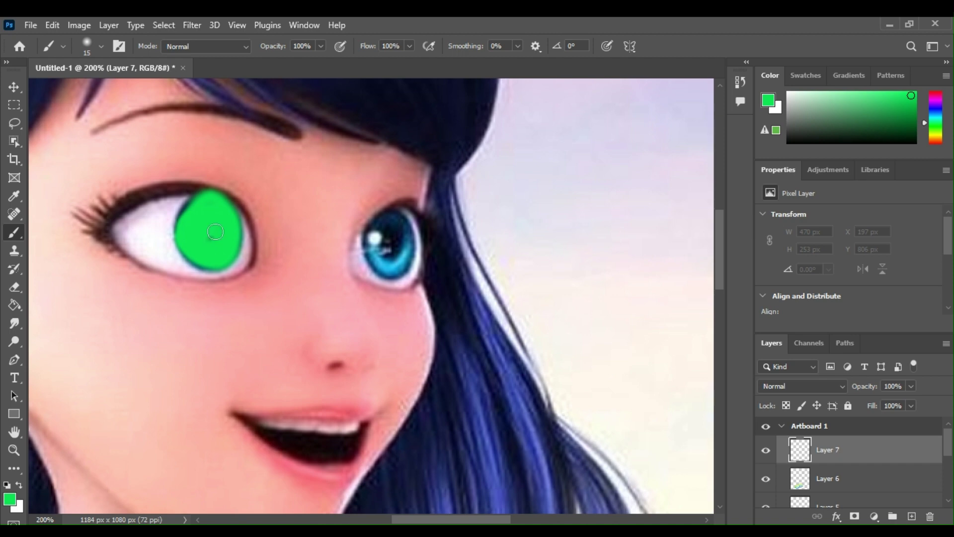
mouse_move(389, 240)
mouse_down()
mouse_move(383, 234)
mouse_move(402, 228)
mouse_move(370, 254)
mouse_move(388, 245)
mouse_up()
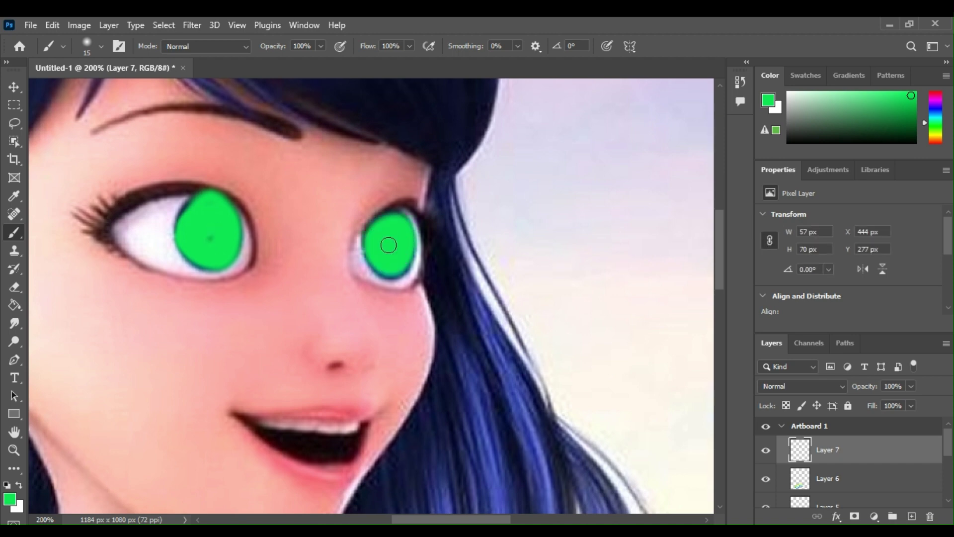
- Try Soft Light and Overlay on the green eye layer, and set its blend mode to Hue
click(791, 389)
scroll(791, 389, down, 13)
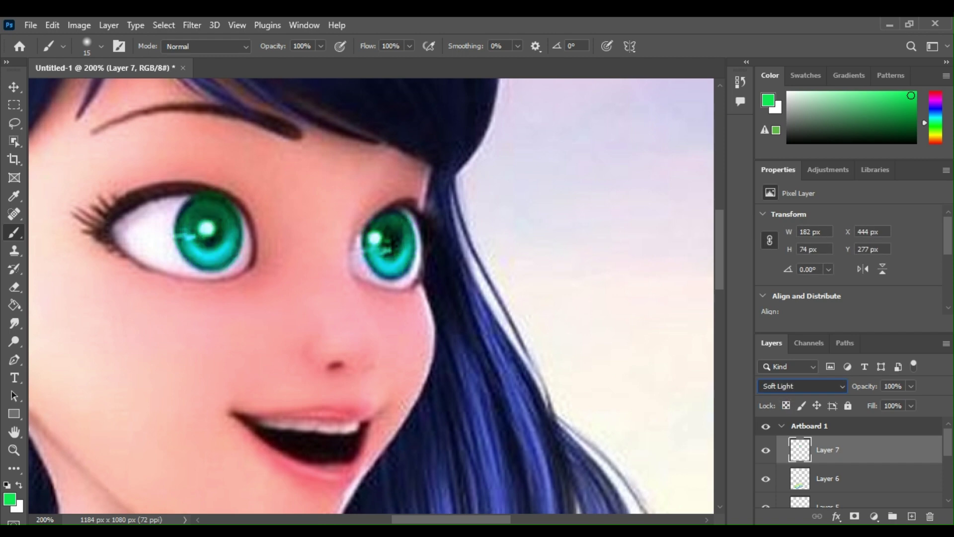
scroll(791, 386, up, 1)
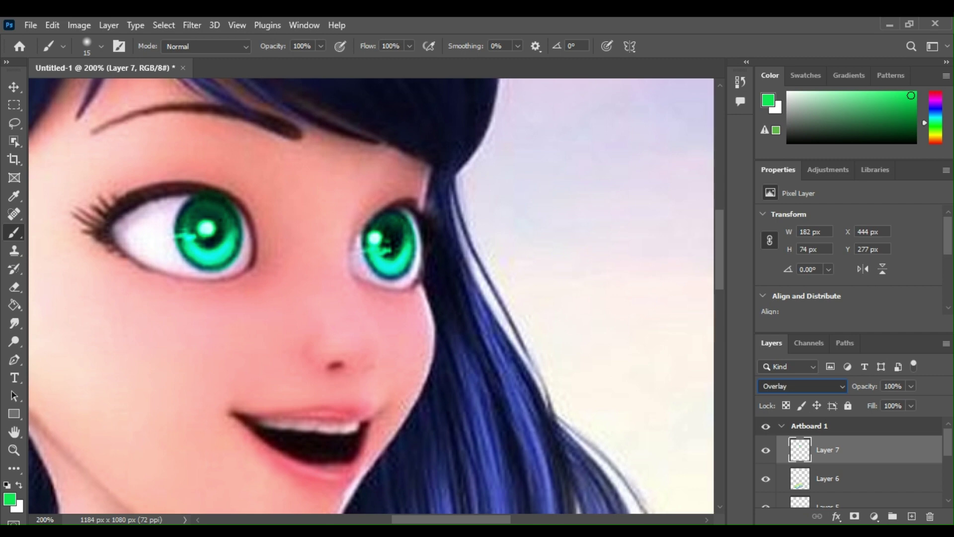
scroll(791, 386, down, 11)
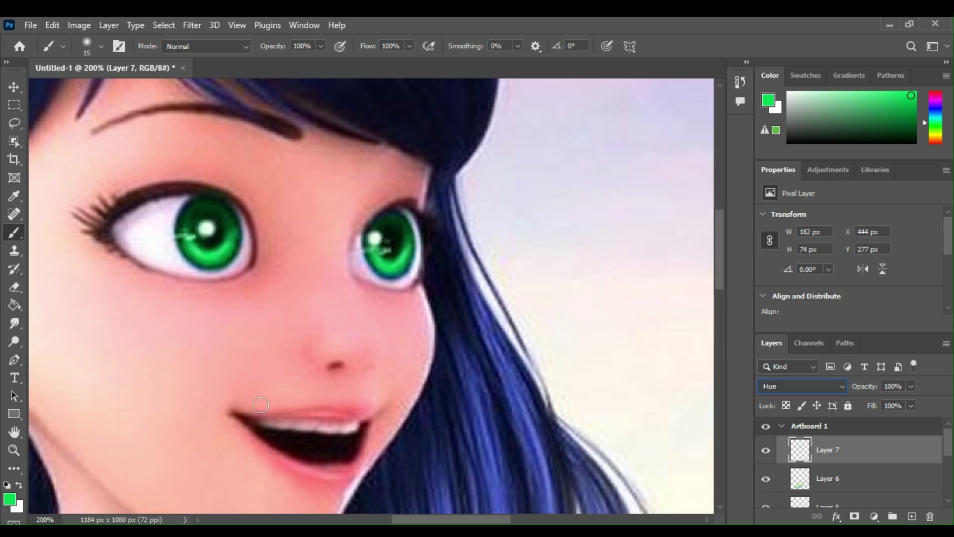
- On a new layer, brush a first yellow-lime stroke along the hair strand beside the forehead
click(14, 449)
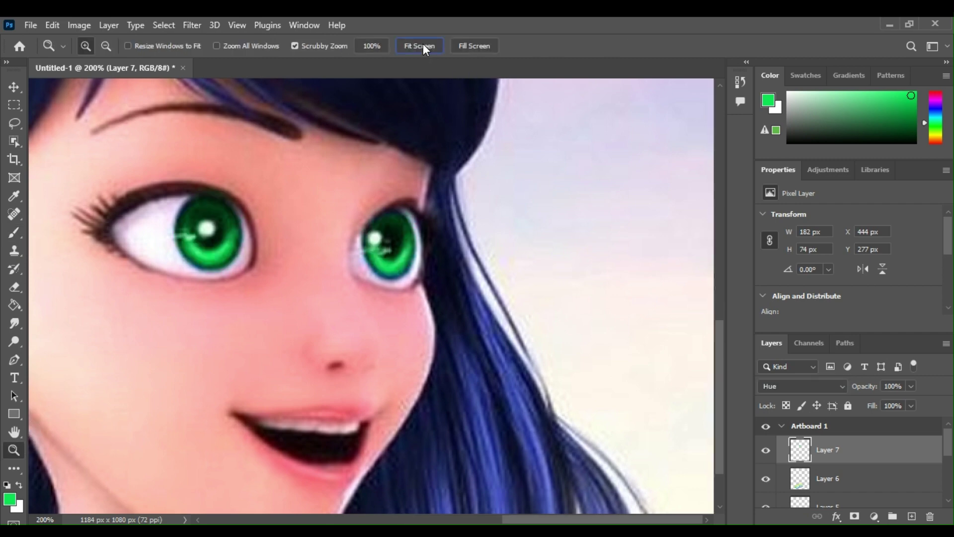
click(422, 45)
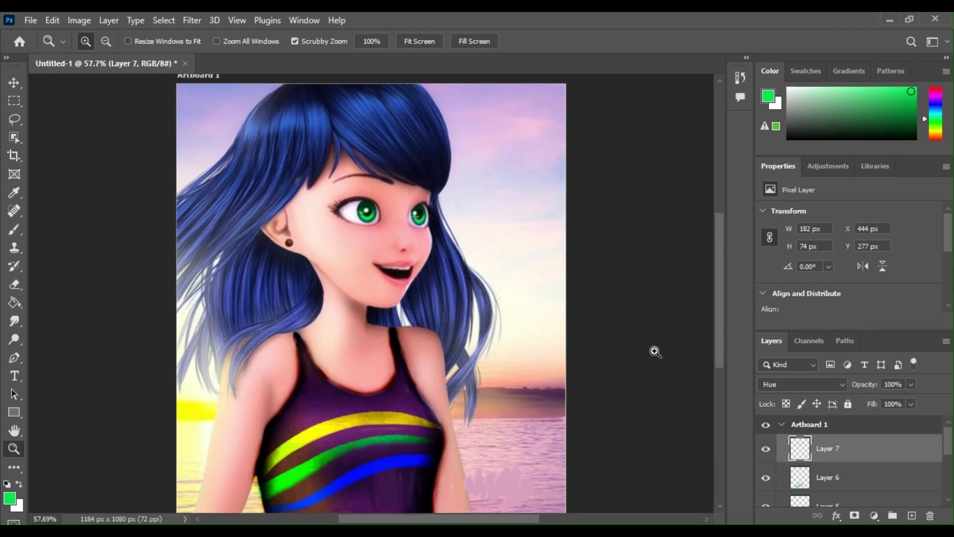
click(911, 515)
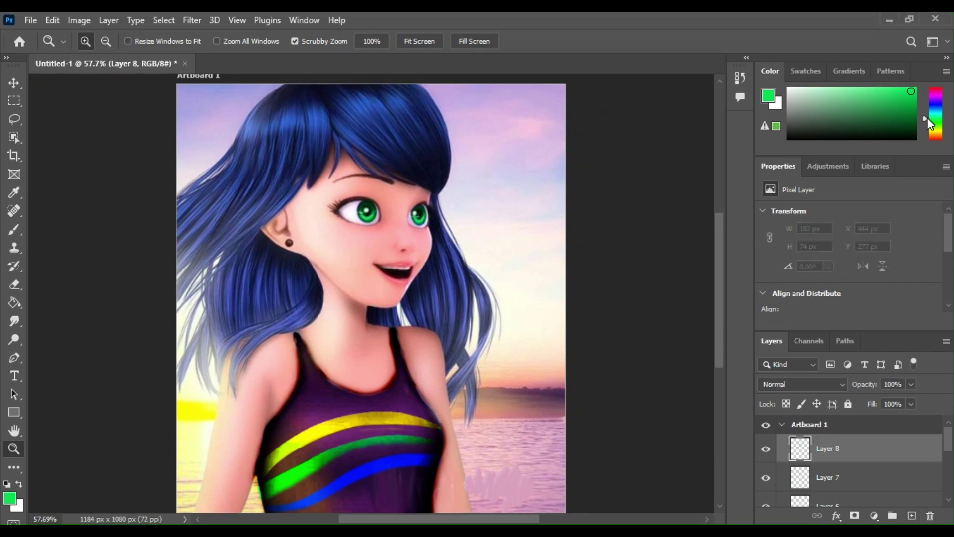
drag(927, 118, 928, 128)
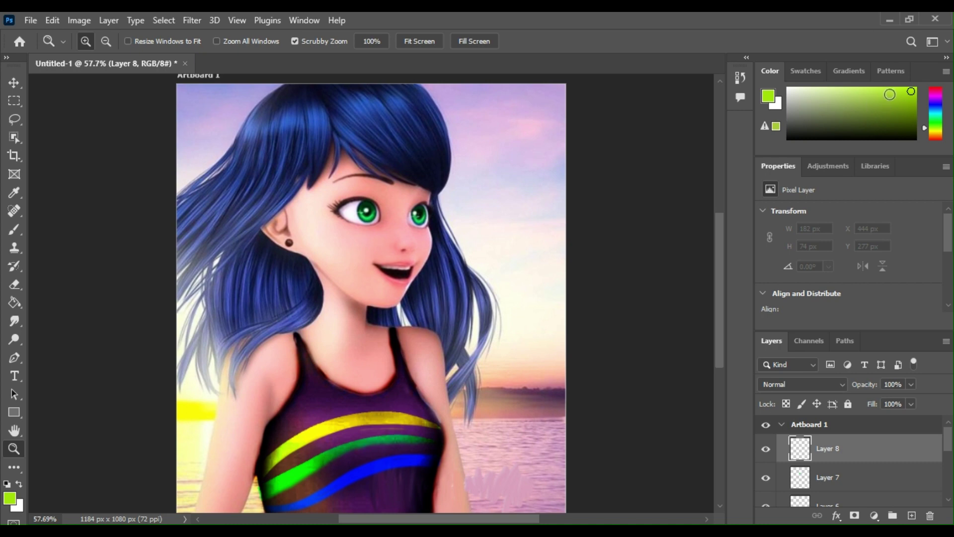
drag(932, 130, 932, 131)
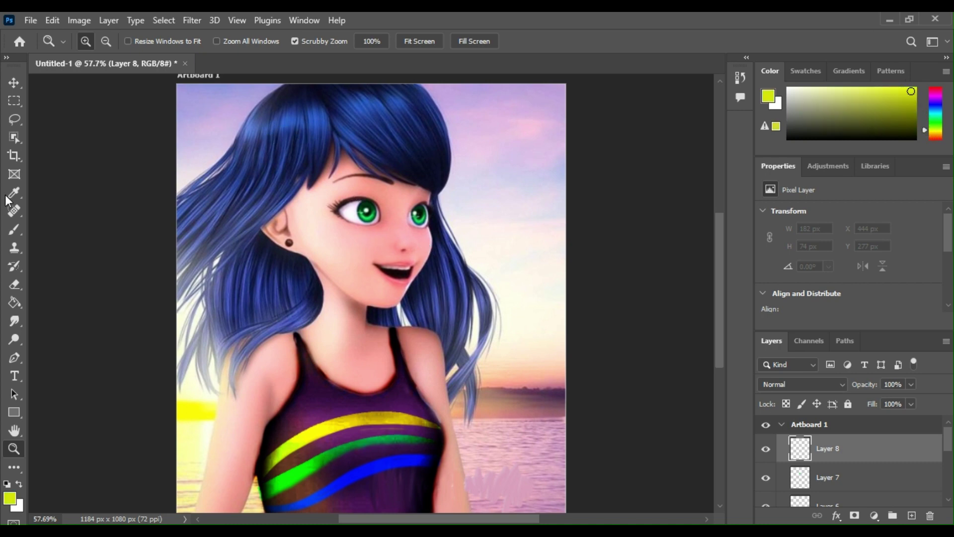
click(14, 229)
drag(322, 122, 308, 174)
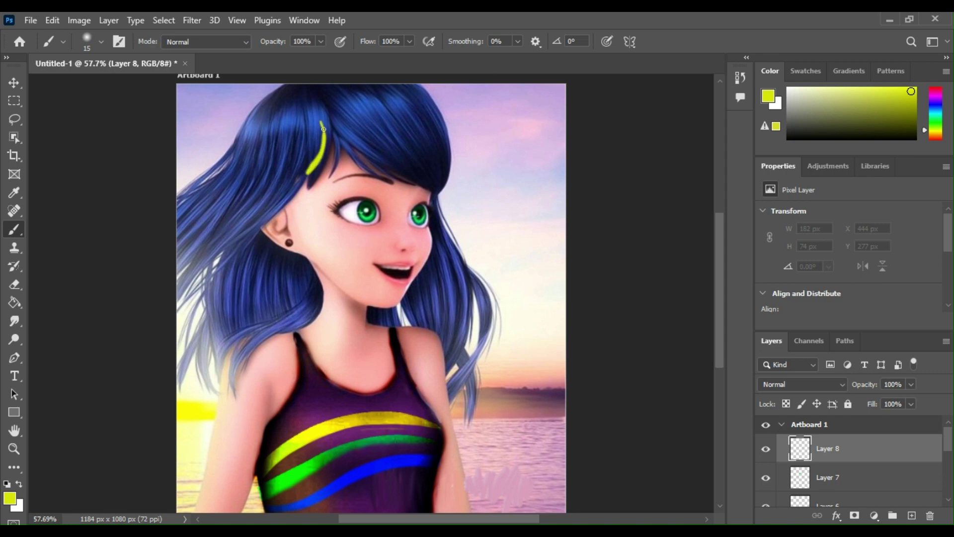
- Enlarge the soft brush to 55 px and paint yellow-lime over the hair on the picture's left side and the strands beside the forehead
click(101, 42)
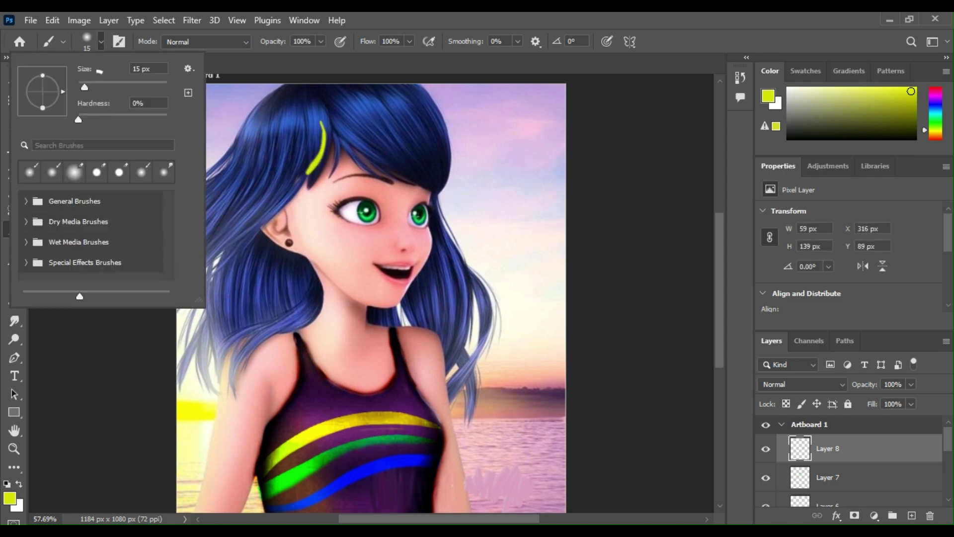
drag(99, 71, 107, 71)
mouse_move(283, 142)
mouse_down()
mouse_move(243, 164)
mouse_move(231, 157)
mouse_move(168, 219)
mouse_move(217, 181)
mouse_move(173, 238)
mouse_move(169, 259)
mouse_move(198, 246)
mouse_move(168, 312)
mouse_move(243, 236)
mouse_move(188, 297)
mouse_move(248, 212)
mouse_move(224, 233)
mouse_move(233, 198)
mouse_move(203, 251)
mouse_move(220, 203)
mouse_move(263, 158)
mouse_move(225, 187)
mouse_move(304, 113)
mouse_move(208, 180)
mouse_move(239, 134)
mouse_move(303, 82)
mouse_move(241, 135)
mouse_move(315, 91)
mouse_move(248, 130)
mouse_move(255, 139)
mouse_move(332, 92)
mouse_move(316, 131)
mouse_move(321, 142)
mouse_move(302, 170)
mouse_move(230, 240)
mouse_move(269, 162)
mouse_move(297, 120)
mouse_move(292, 147)
mouse_move(305, 139)
mouse_move(213, 315)
mouse_move(198, 298)
mouse_move(188, 370)
mouse_move(211, 323)
mouse_move(187, 366)
mouse_move(202, 362)
mouse_move(202, 337)
mouse_move(221, 317)
mouse_move(227, 280)
mouse_move(214, 357)
mouse_move(314, 298)
mouse_move(304, 275)
mouse_move(291, 322)
mouse_move(241, 351)
mouse_move(246, 343)
mouse_move(226, 335)
mouse_move(249, 257)
mouse_move(243, 228)
mouse_move(293, 258)
mouse_move(300, 281)
mouse_move(252, 326)
mouse_move(272, 309)
mouse_move(283, 270)
mouse_move(266, 278)
mouse_move(254, 246)
mouse_up()
click(101, 41)
text(55)
key(Return)
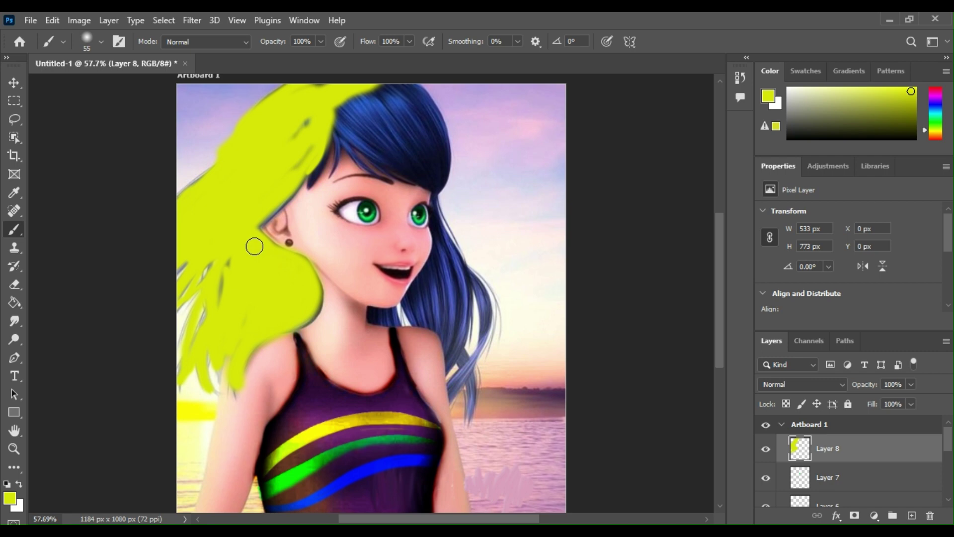
mouse_move(341, 120)
mouse_down()
mouse_move(333, 177)
mouse_move(338, 134)
mouse_move(312, 185)
mouse_move(316, 130)
mouse_up()
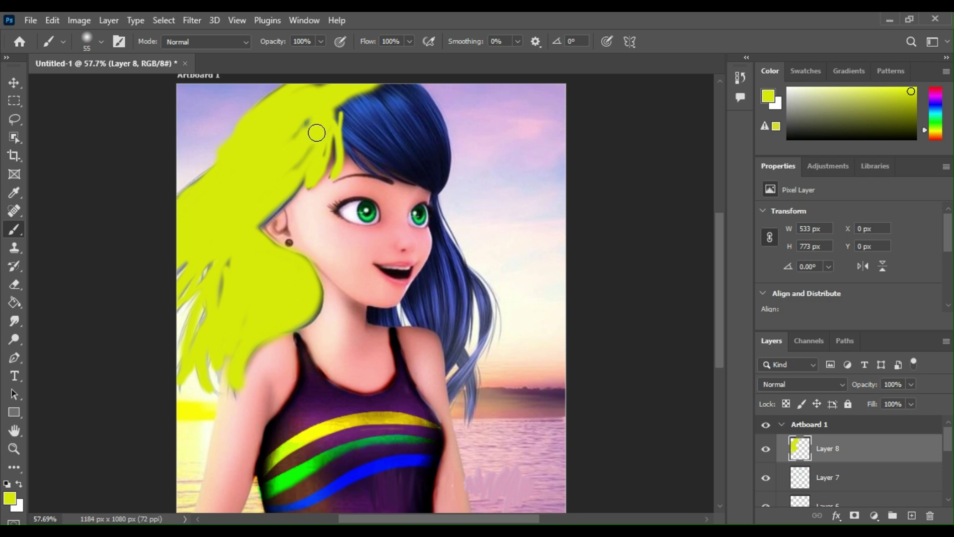
- Paint yellow-lime over the fringe, the hair along the picture's right side and the patch below the chin
key(F5)
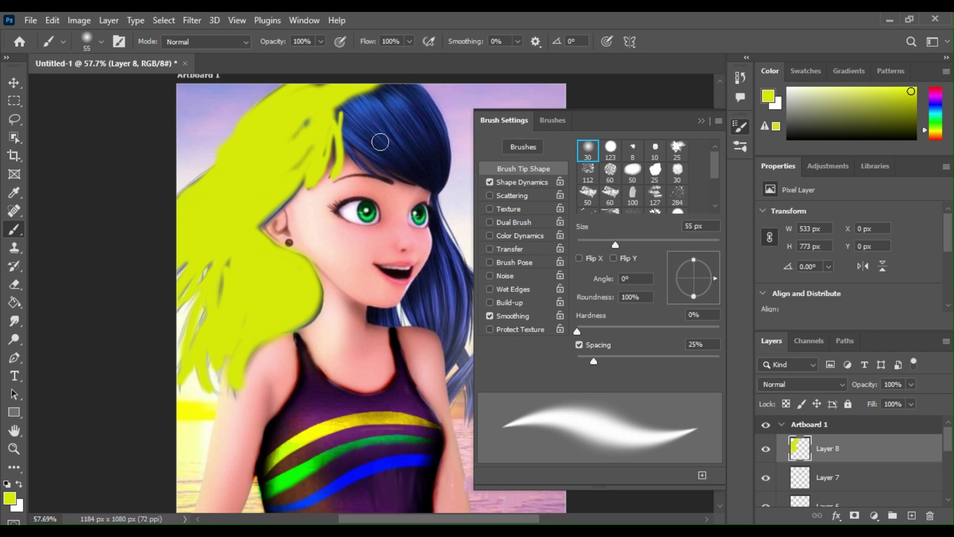
mouse_move(336, 104)
mouse_down()
mouse_move(368, 168)
mouse_move(337, 131)
mouse_move(365, 155)
mouse_move(442, 188)
mouse_move(444, 131)
mouse_move(402, 89)
mouse_move(337, 118)
mouse_move(332, 132)
mouse_move(375, 106)
mouse_move(365, 138)
mouse_move(408, 106)
mouse_move(411, 135)
mouse_move(440, 169)
mouse_up()
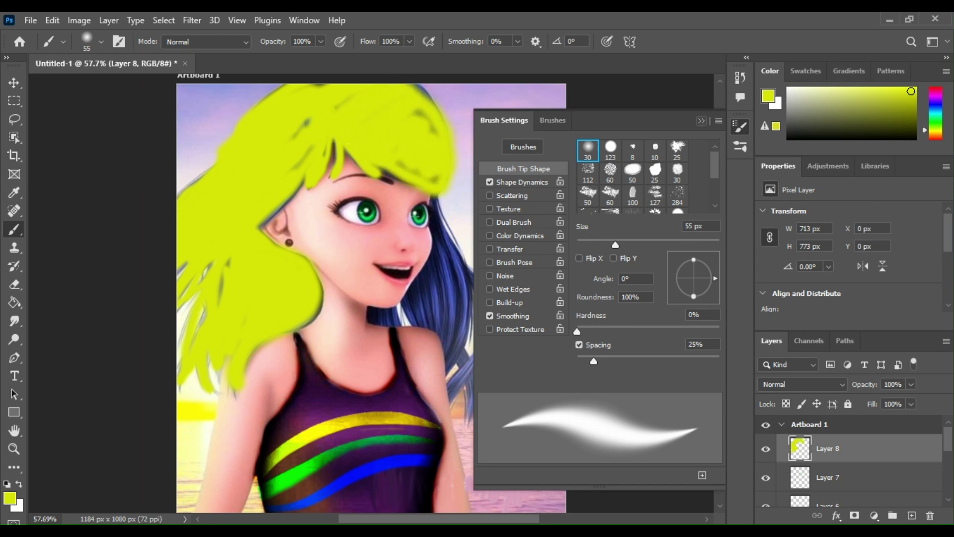
key(F5)
mouse_move(436, 211)
mouse_down()
mouse_move(438, 234)
mouse_move(443, 221)
mouse_move(490, 316)
mouse_move(451, 394)
mouse_move(458, 347)
mouse_move(469, 413)
mouse_move(450, 358)
mouse_move(467, 304)
mouse_move(437, 238)
mouse_move(404, 311)
mouse_move(447, 345)
mouse_move(449, 273)
mouse_move(440, 263)
mouse_move(427, 301)
mouse_move(395, 318)
mouse_move(371, 315)
mouse_move(403, 314)
mouse_move(382, 326)
mouse_move(388, 317)
mouse_up()
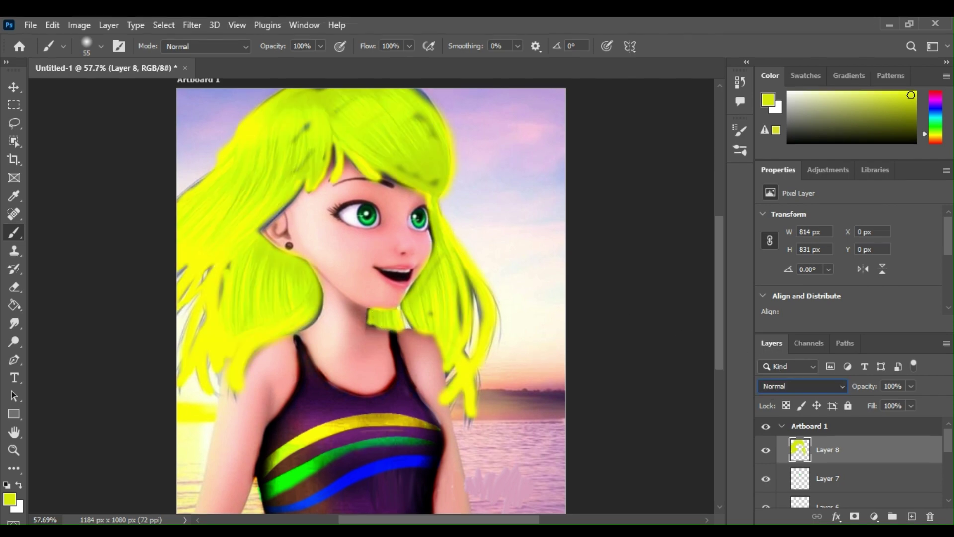
- Set the hair layer's blend mode to Color and align a duplicate of the layer over the hair
scroll(768, 384, down, 12)
scroll(768, 385, down, 11)
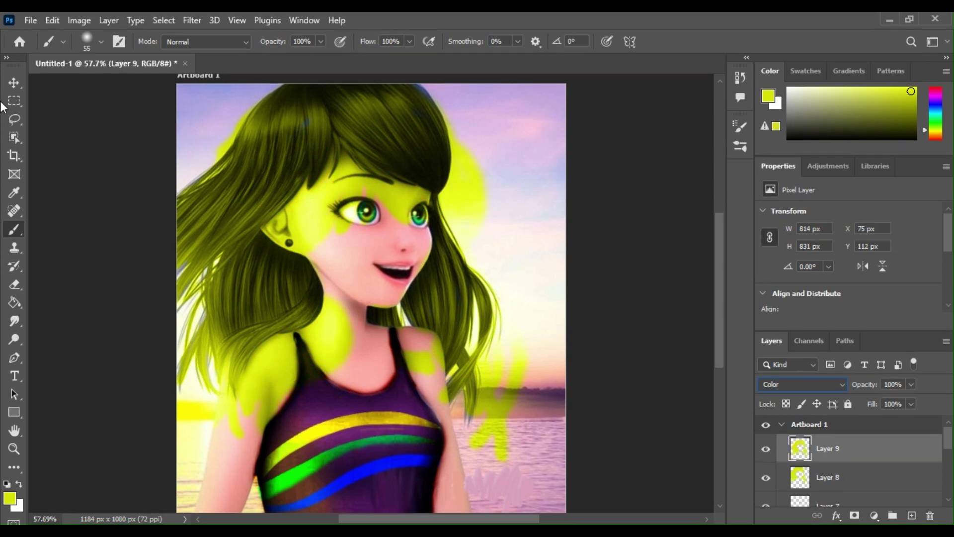
click(14, 82)
mouse_move(452, 186)
mouse_down()
mouse_move(423, 153)
mouse_move(440, 160)
mouse_up()
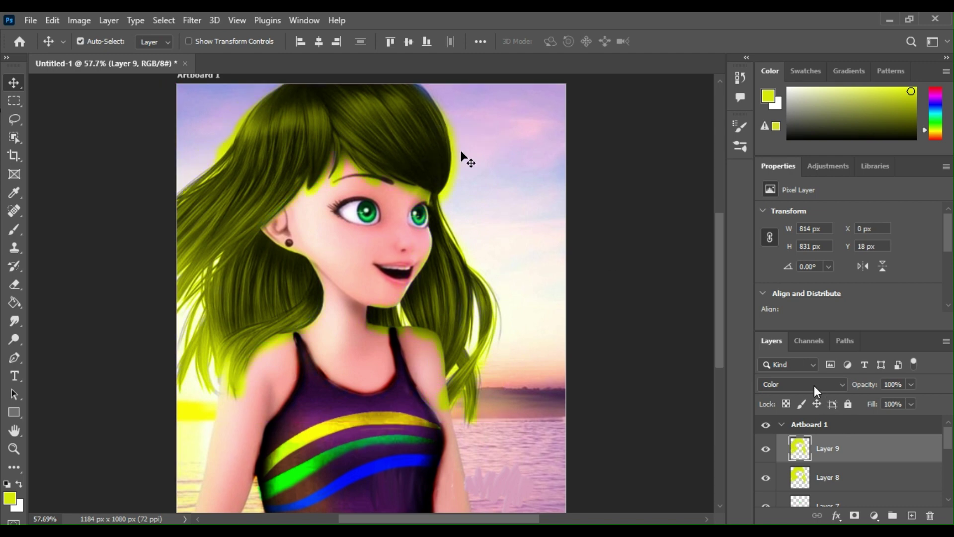
- Compare Soft Light, Hue, Exclusion and Vivid Light on the duplicated hair layer and set its blend mode to Overlay
scroll(813, 385, up, 13)
scroll(802, 386, down, 1)
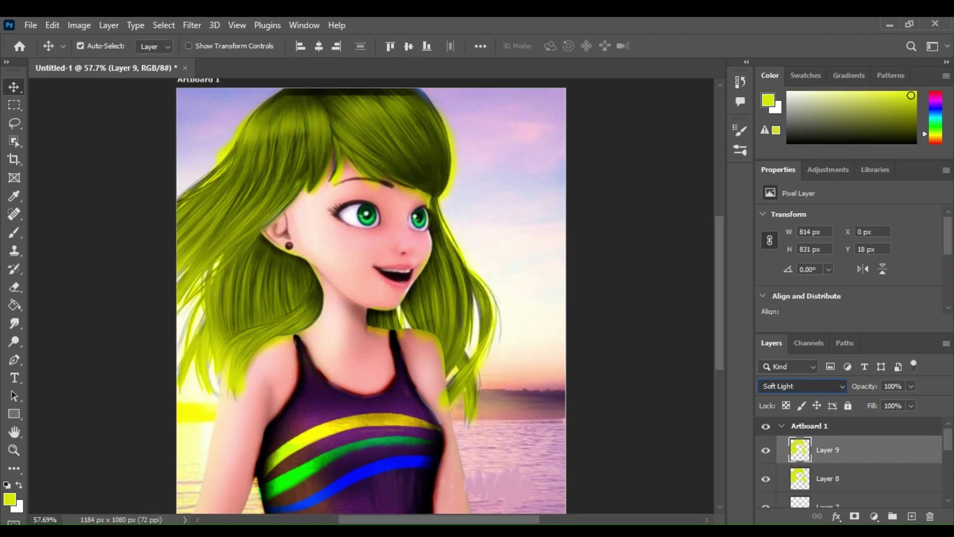
scroll(801, 386, down, 10)
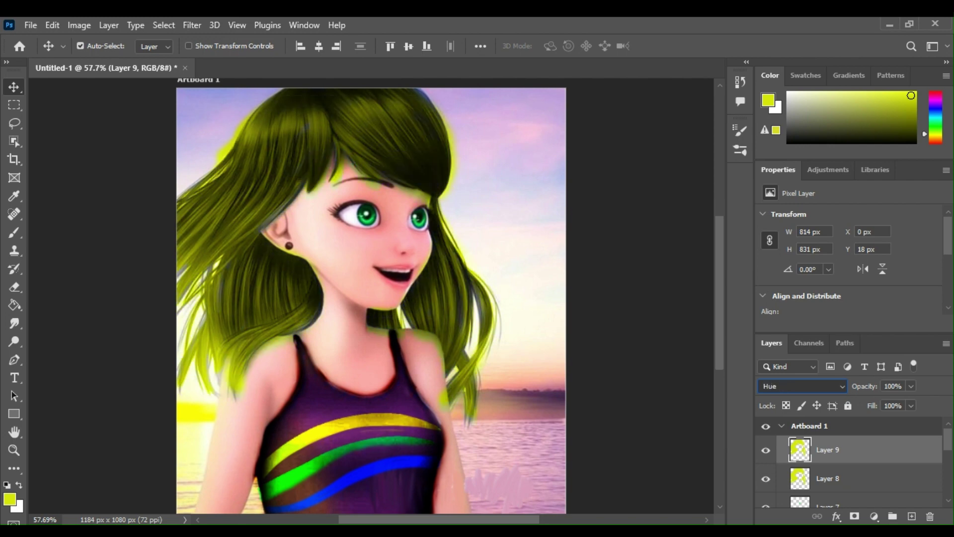
scroll(801, 385, up, 4)
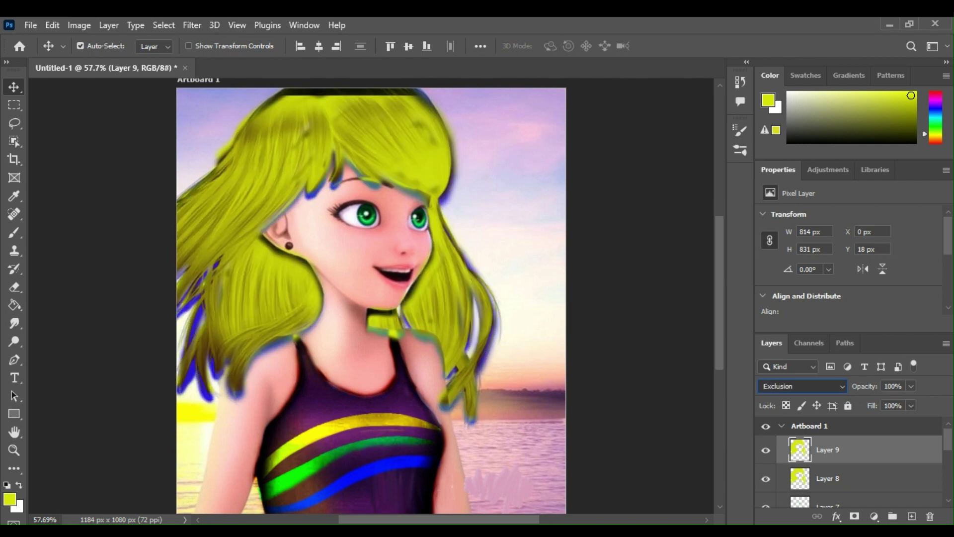
scroll(802, 386, up, 4)
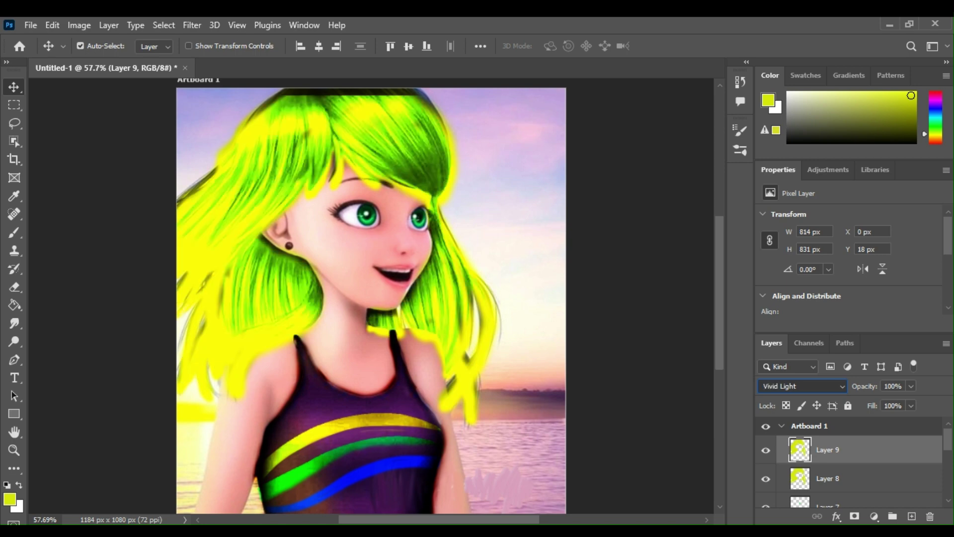
scroll(802, 385, up, 1)
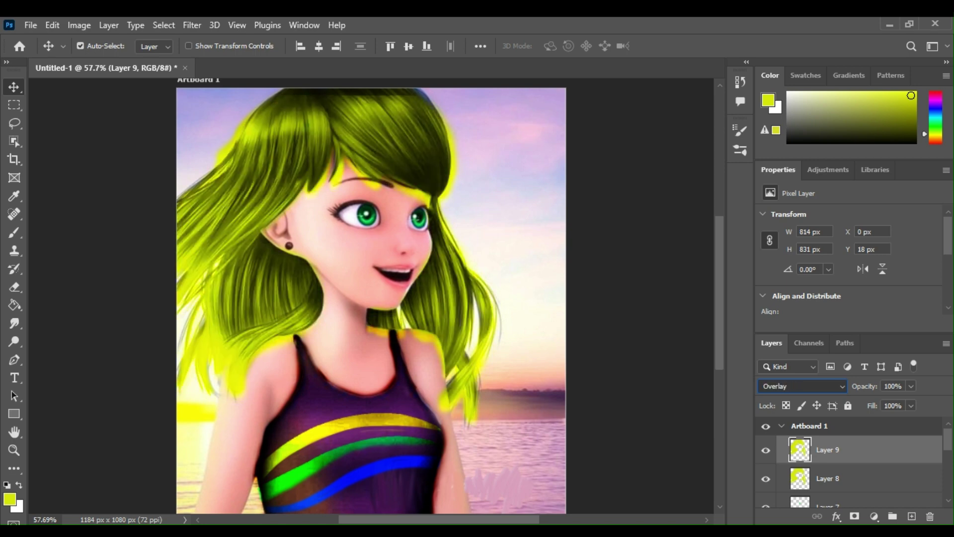
- With the 26 px Eraser, remove the lime spill around the forehead, the left-hand shoulder and the hair ends on that side
click(13, 284)
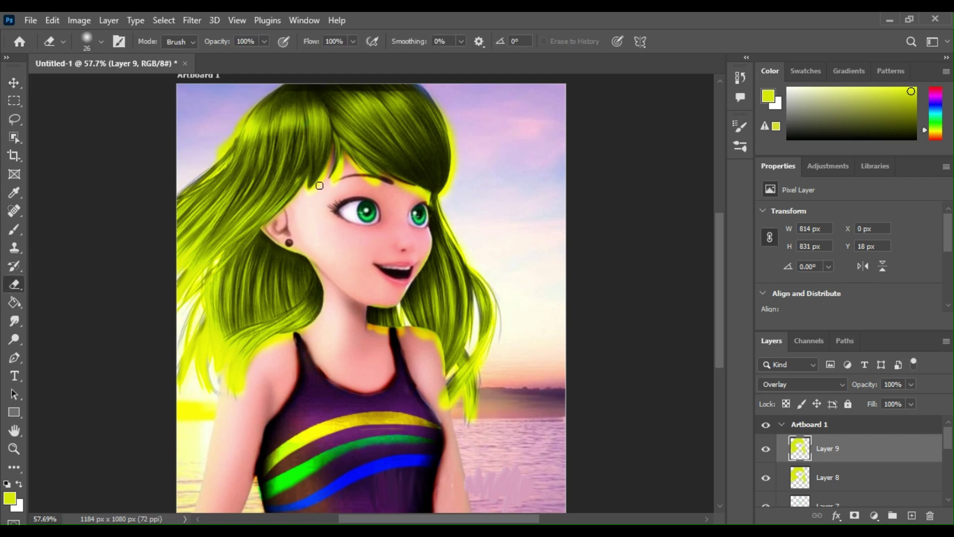
drag(333, 176, 337, 179)
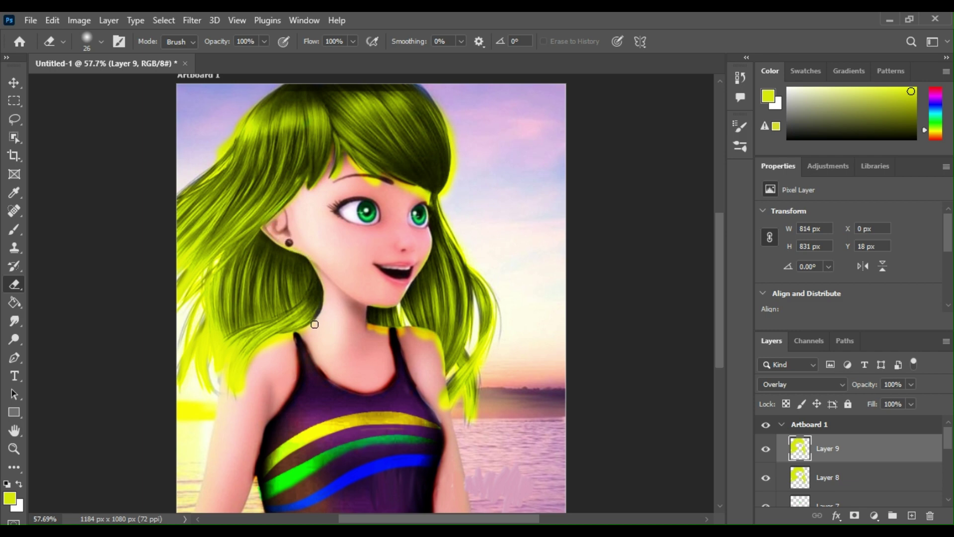
mouse_move(314, 324)
mouse_down()
mouse_move(261, 348)
mouse_move(288, 337)
mouse_move(247, 366)
mouse_move(233, 399)
mouse_up()
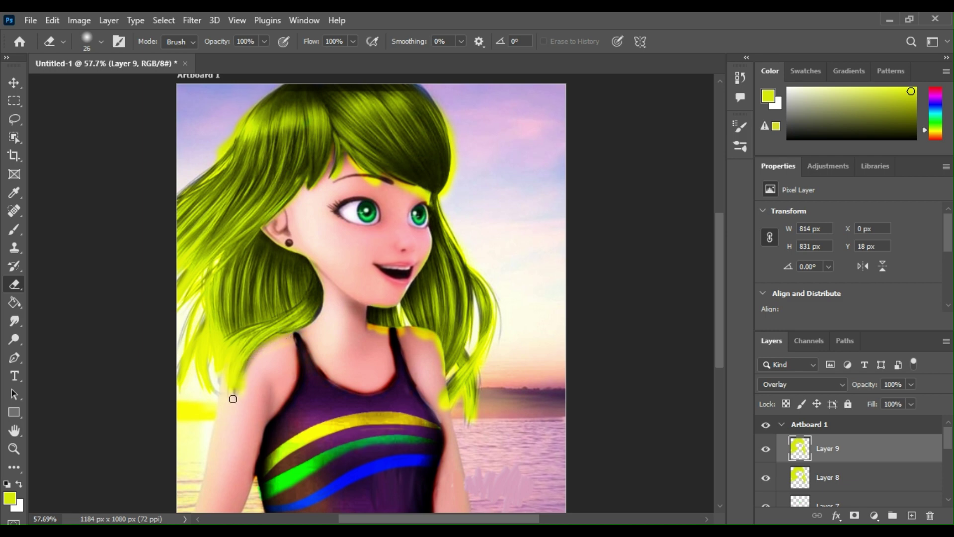
mouse_move(222, 357)
mouse_down()
mouse_move(206, 298)
mouse_move(220, 288)
mouse_move(226, 376)
mouse_move(222, 355)
mouse_move(238, 391)
mouse_move(198, 334)
mouse_move(180, 386)
mouse_up()
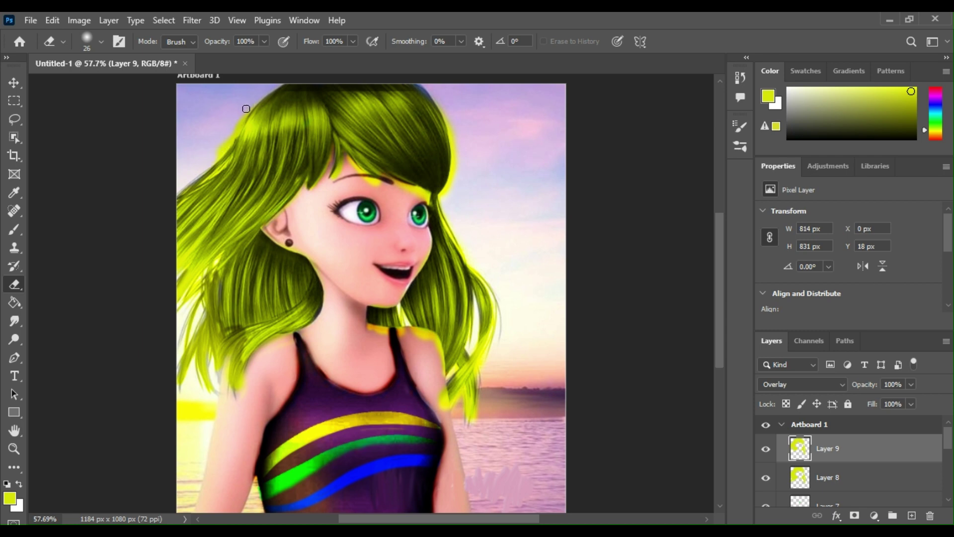
mouse_move(370, 199)
mouse_down()
mouse_move(343, 160)
mouse_move(378, 179)
mouse_move(344, 157)
mouse_move(395, 191)
mouse_move(411, 190)
mouse_move(388, 178)
mouse_up()
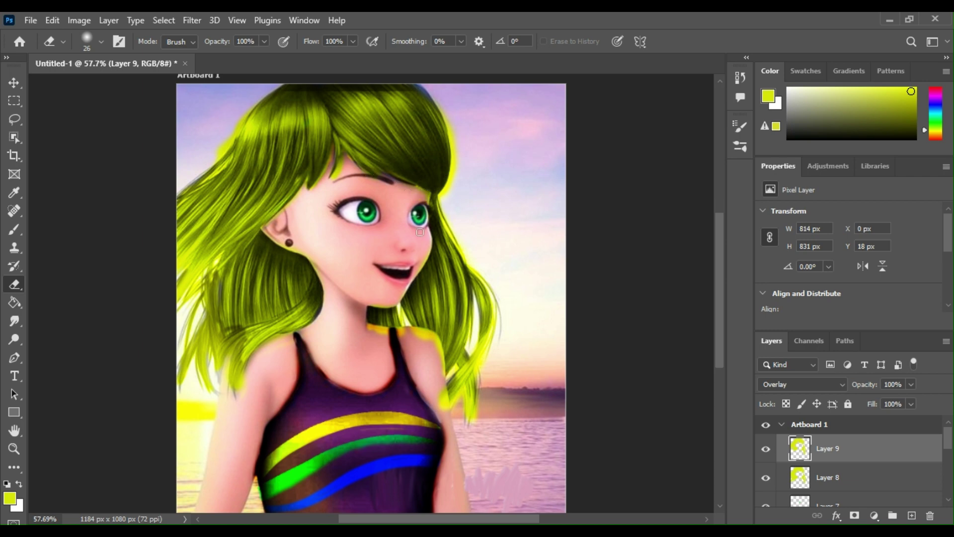
- Erase the lime spill below the chin, on the right-hand shoulder and around the tips and outer edge of the right-hand hair
mouse_move(392, 292)
mouse_down()
mouse_move(409, 339)
mouse_move(363, 332)
mouse_move(407, 339)
mouse_move(375, 332)
mouse_up()
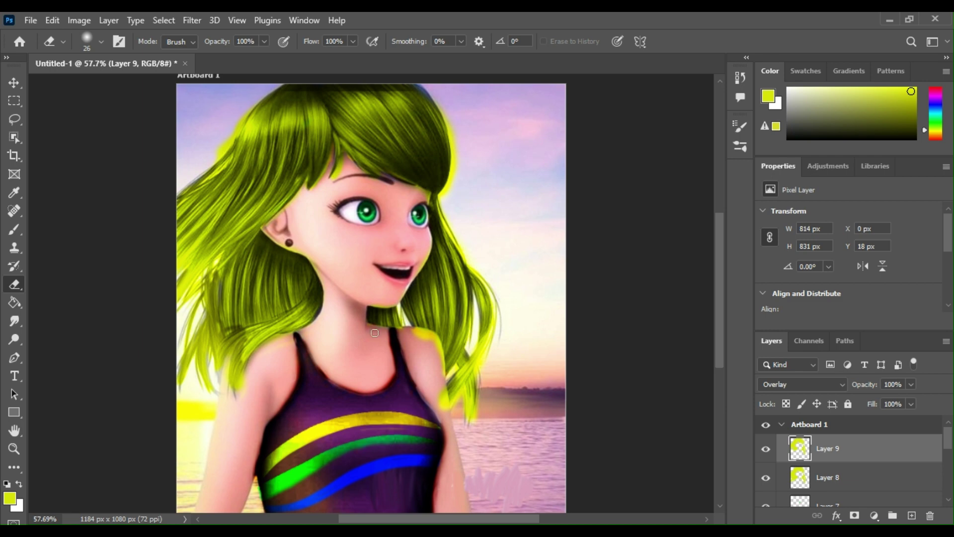
mouse_move(425, 333)
mouse_down()
mouse_move(440, 349)
mouse_move(416, 332)
mouse_move(436, 351)
mouse_move(441, 380)
mouse_up()
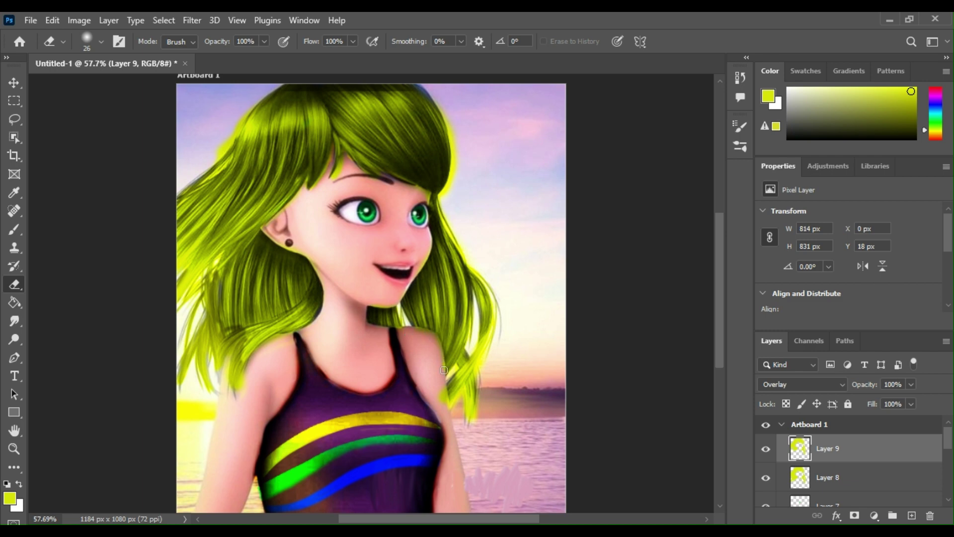
mouse_move(444, 370)
mouse_down()
mouse_move(427, 416)
mouse_move(466, 428)
mouse_up()
drag(478, 413, 456, 405)
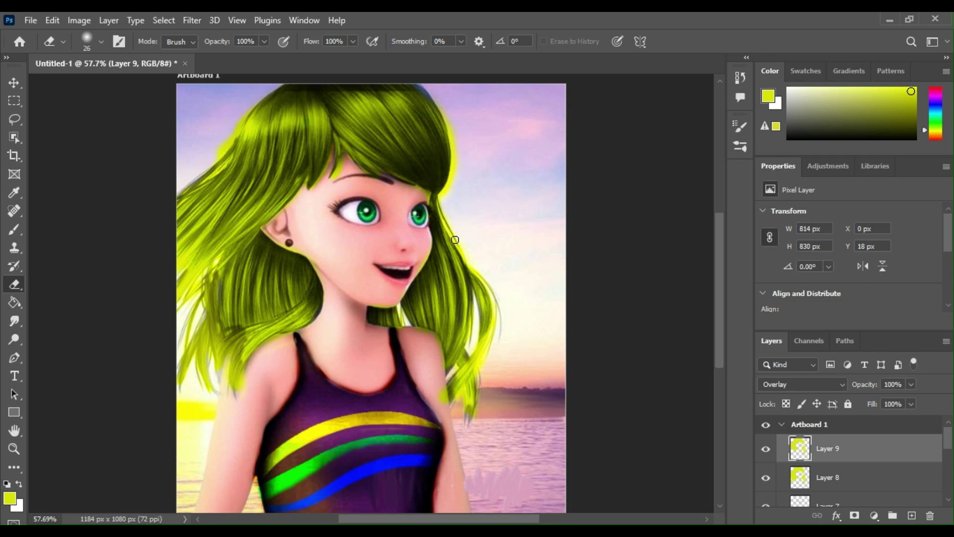
mouse_move(454, 239)
mouse_down()
mouse_move(451, 233)
mouse_move(476, 273)
mouse_up()
mouse_move(491, 306)
mouse_down()
mouse_move(483, 352)
mouse_move(497, 281)
mouse_up()
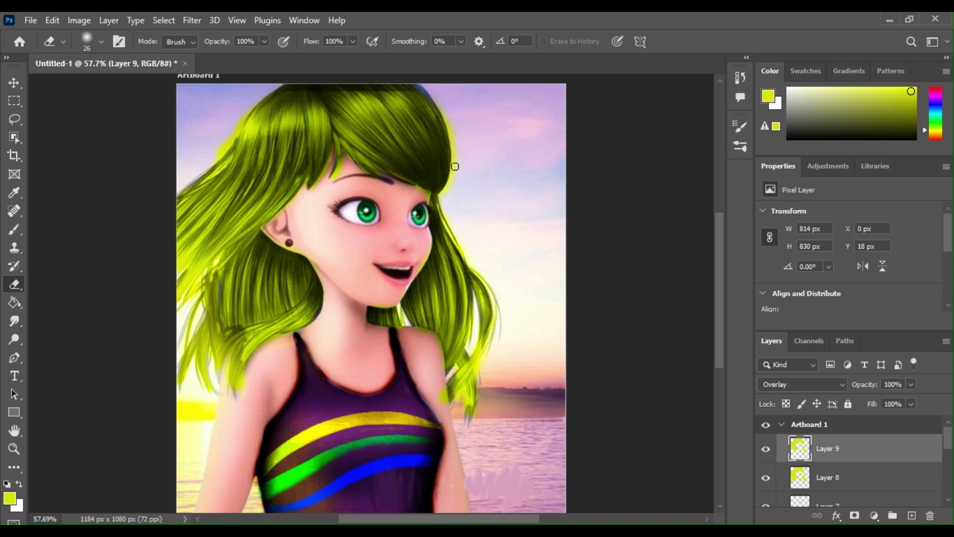
- Erase the remaining spill on the Color-blended hair layer and repaint the fringe's outer edge with the 55 px Brush
click(827, 479)
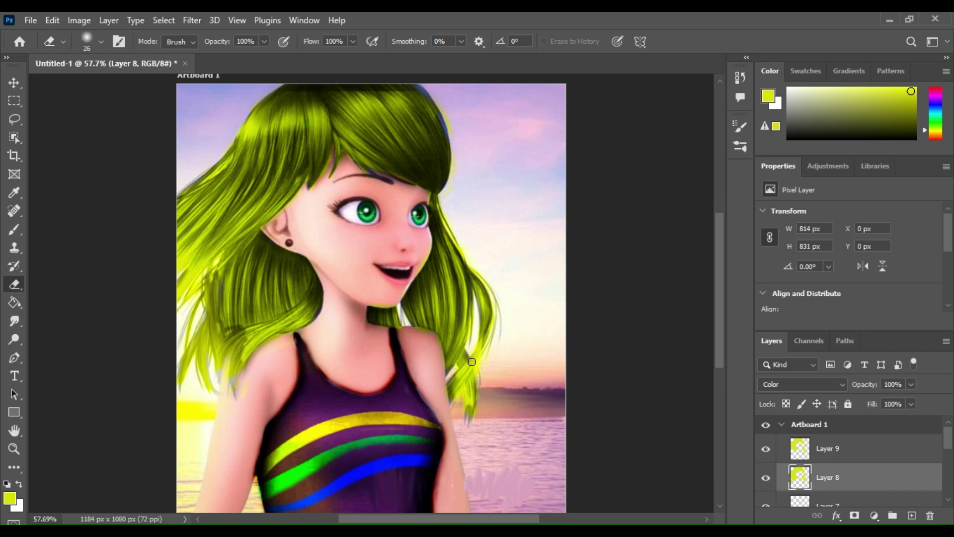
click(15, 228)
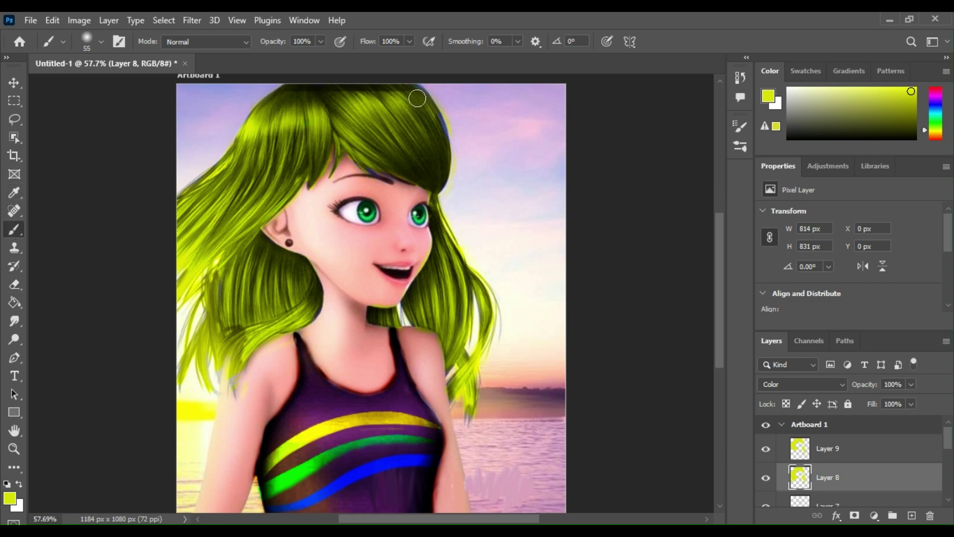
drag(417, 98, 428, 139)
- On a new layer above the hair layers, paint both lips bright magenta with the soft 12 px Brush
click(13, 449)
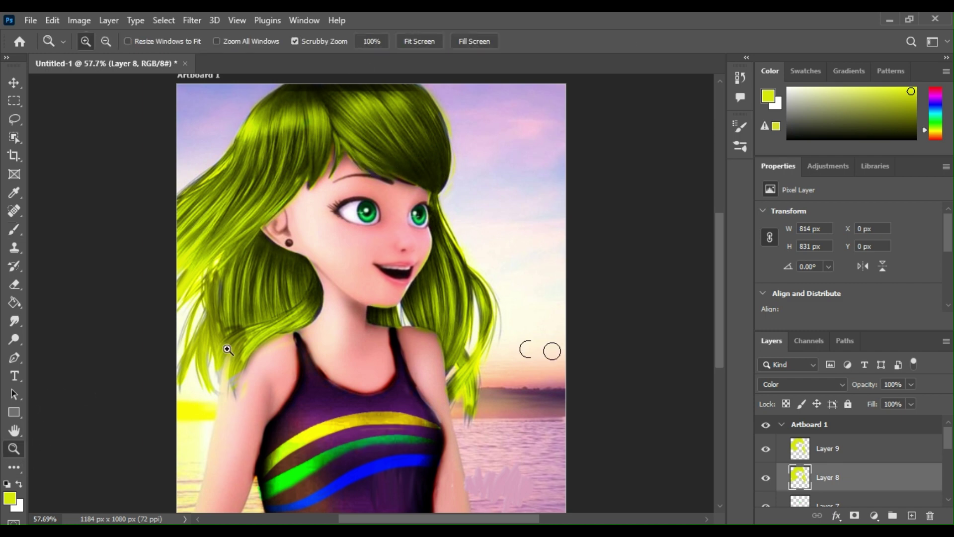
drag(408, 274, 490, 341)
click(838, 449)
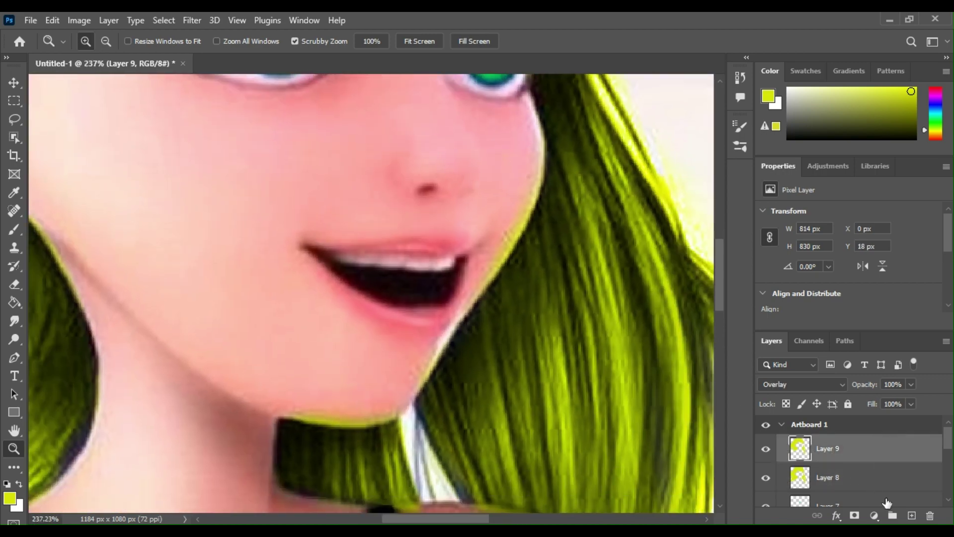
click(913, 515)
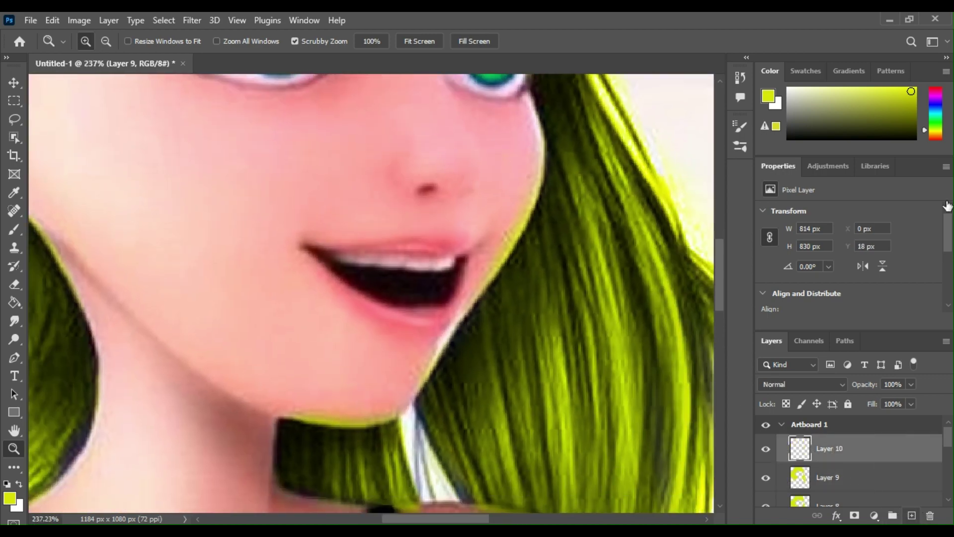
click(937, 94)
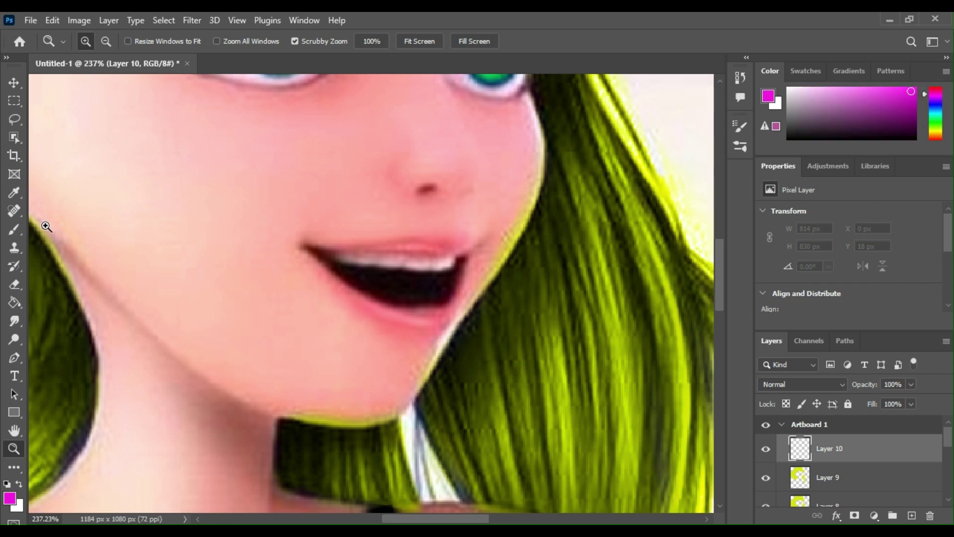
click(14, 230)
click(96, 42)
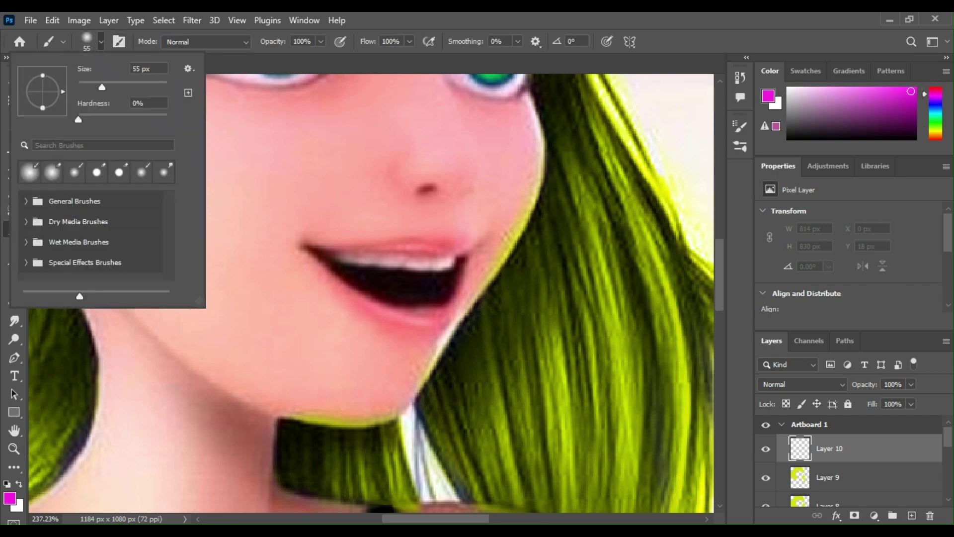
text(12)
click(453, 248)
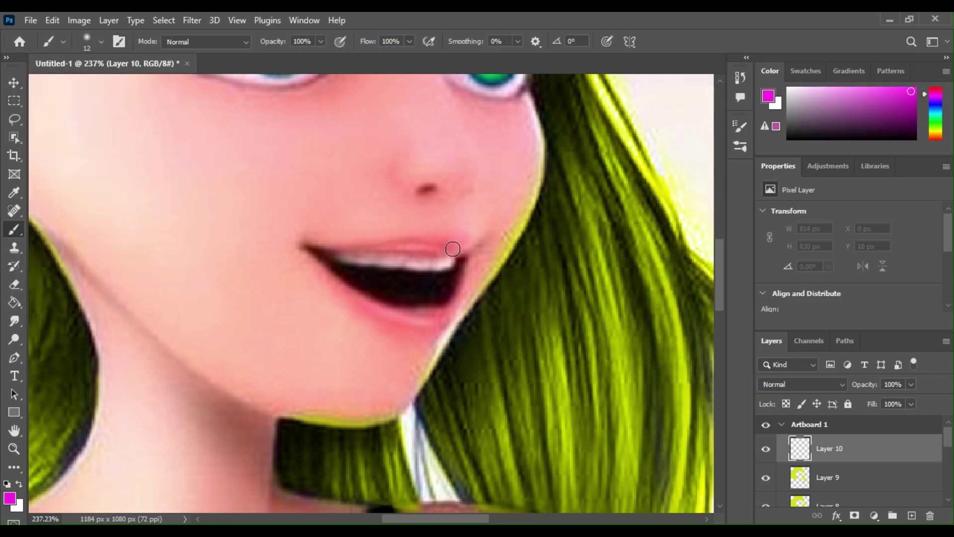
mouse_move(453, 249)
mouse_down()
mouse_move(313, 251)
mouse_move(459, 247)
mouse_move(310, 250)
mouse_move(395, 313)
mouse_move(451, 294)
mouse_move(468, 269)
mouse_move(416, 327)
mouse_move(383, 318)
mouse_move(333, 285)
mouse_up()
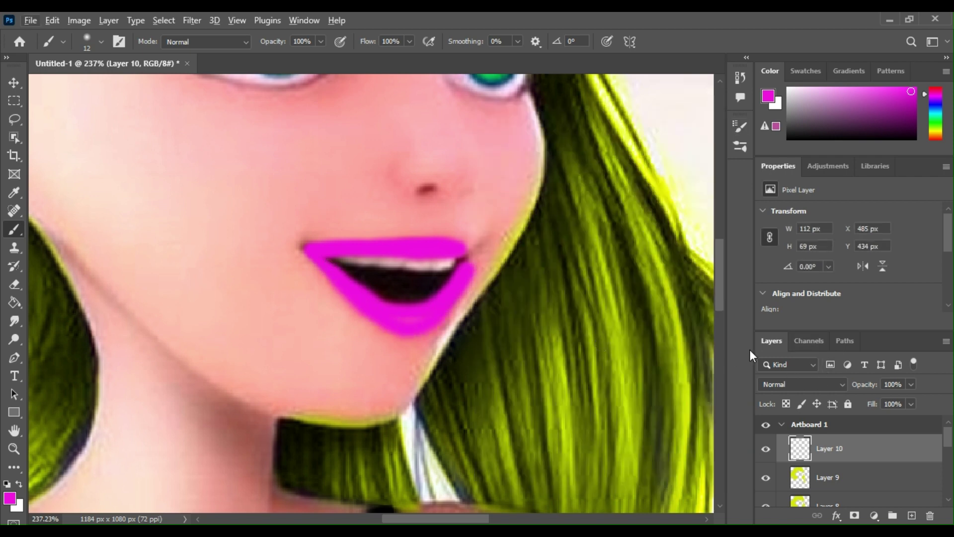
- Try Overlay and Hue on the magenta lip layer, and set its blend mode to Saturation
click(773, 382)
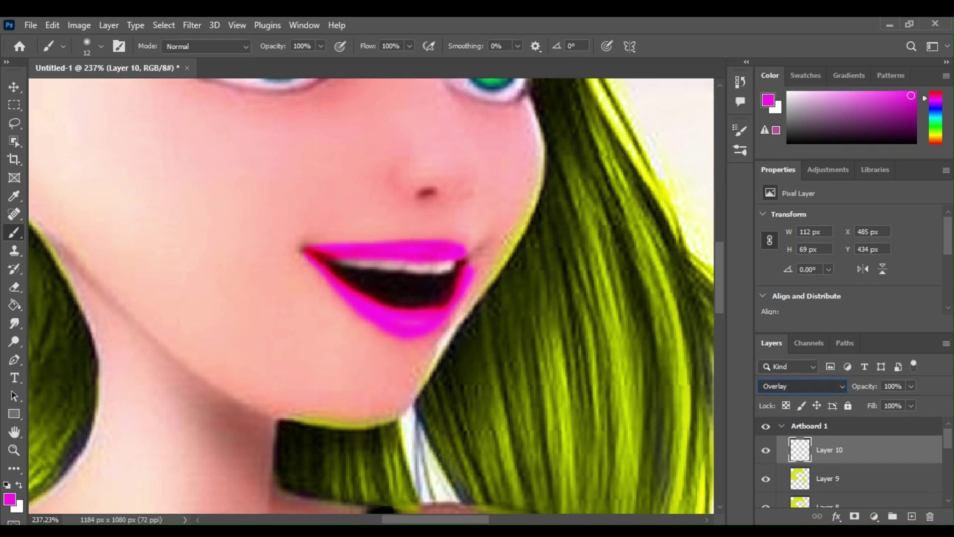
scroll(801, 386, down, 11)
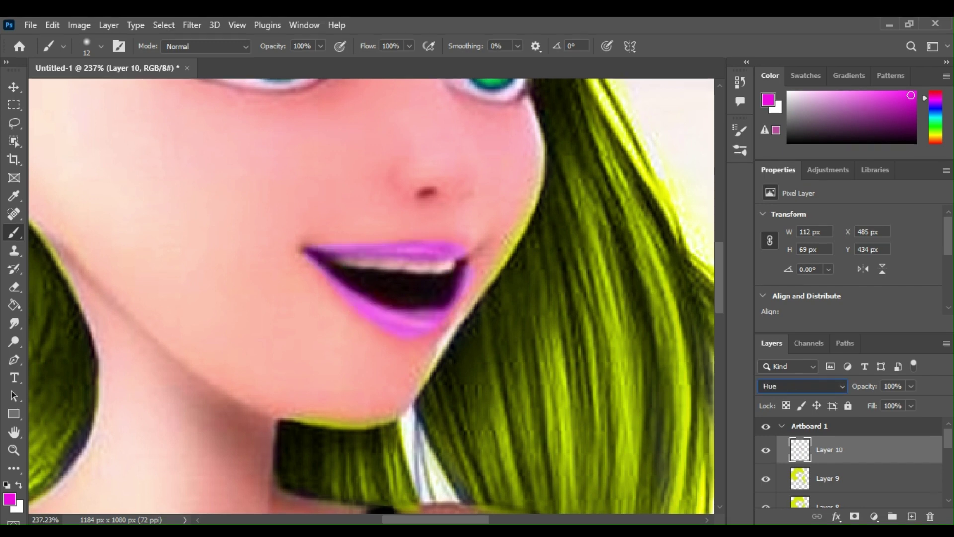
key(Up)
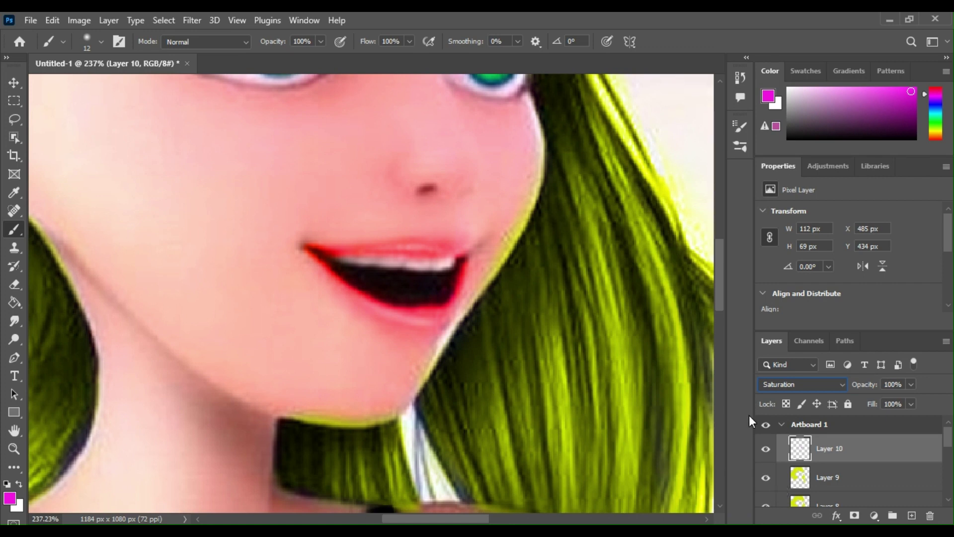
click(14, 448)
click(409, 41)
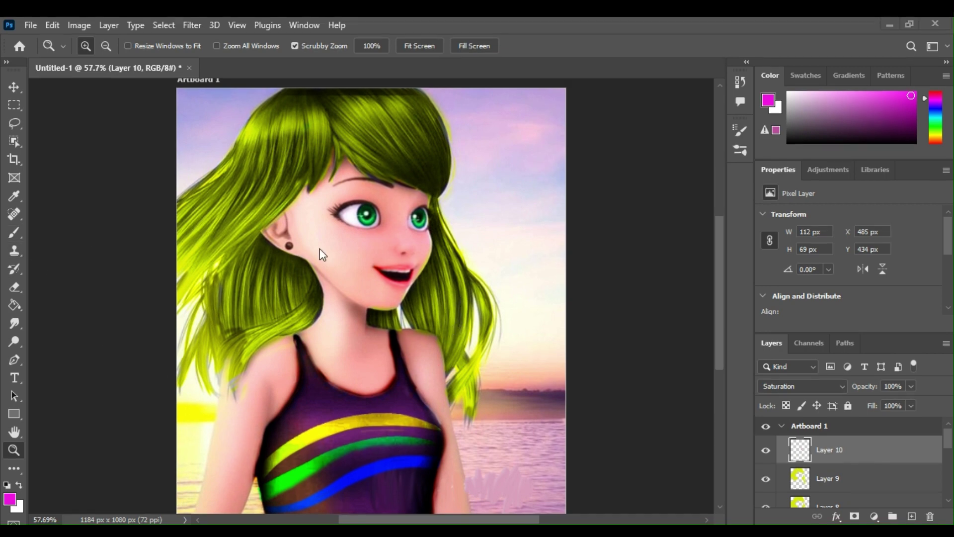
- On a new layer above the lip layer, hand-draw a black M, a heart and an A down the sky beside the girl with the 12 px Brush
click(13, 231)
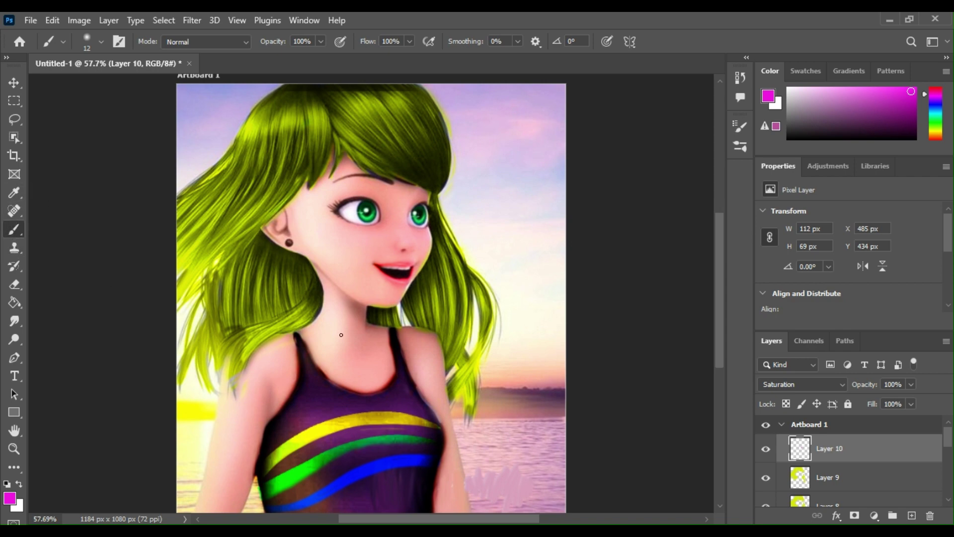
drag(894, 132, 895, 158)
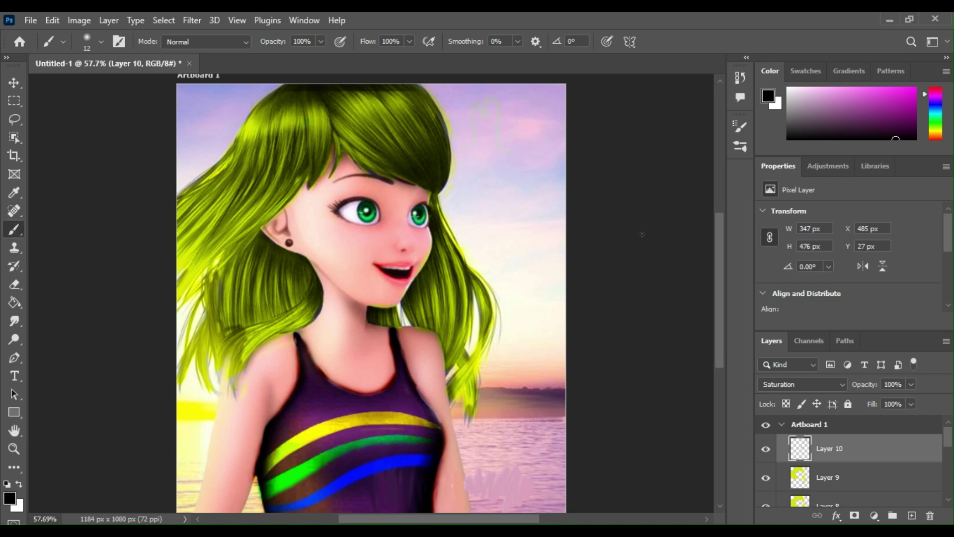
key(ctrl+z)
click(911, 517)
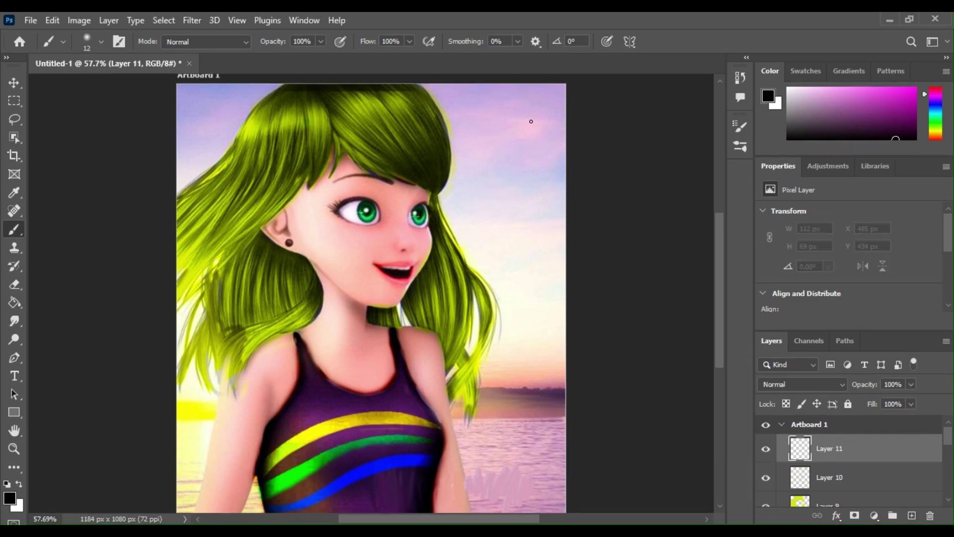
mouse_move(466, 134)
mouse_down()
mouse_move(461, 156)
mouse_move(473, 152)
mouse_move(463, 110)
mouse_move(471, 103)
mouse_move(478, 117)
mouse_move(480, 100)
mouse_move(489, 161)
mouse_up()
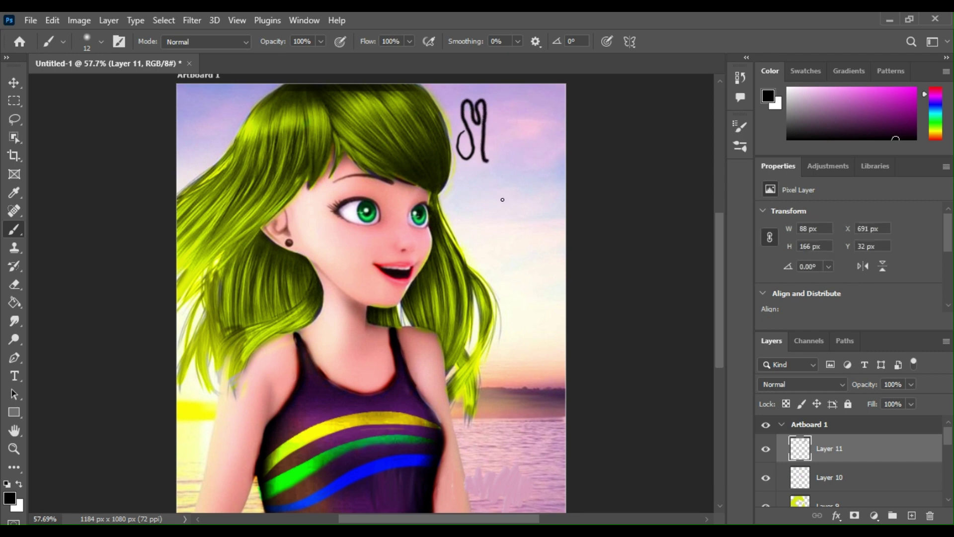
mouse_move(501, 199)
mouse_down()
mouse_move(508, 172)
mouse_move(504, 218)
mouse_move(484, 213)
mouse_move(503, 241)
mouse_up()
mouse_move(512, 315)
mouse_down()
mouse_move(512, 264)
mouse_move(524, 268)
mouse_move(530, 307)
mouse_up()
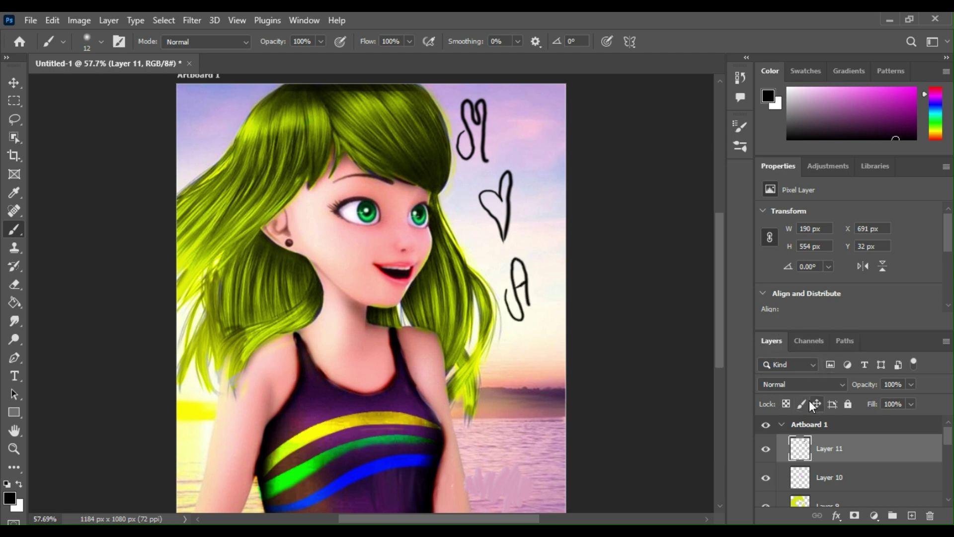
- Try Soft Light, Hue and Multiply on the black lettering layer, and set its blend mode to Color Burn
scroll(797, 382, down, 12)
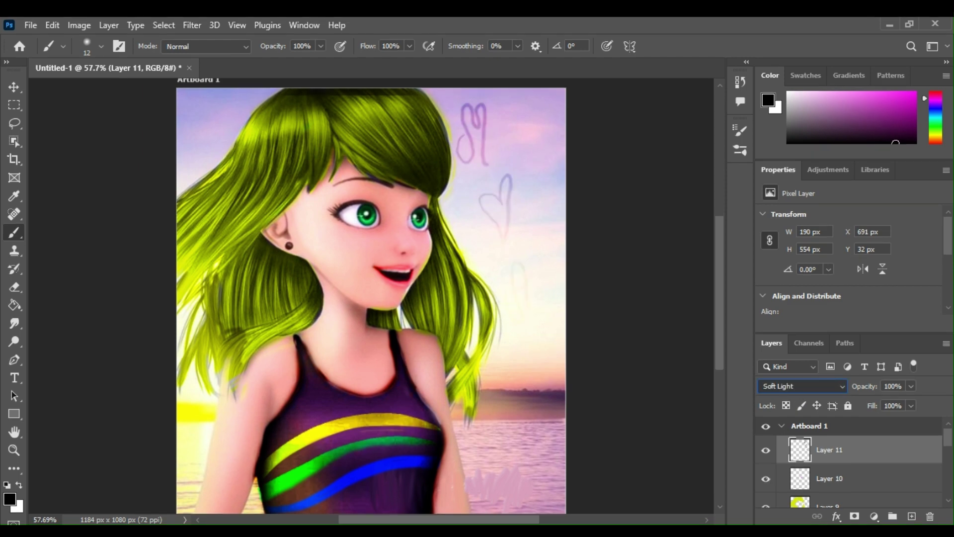
scroll(797, 386, down, 1)
scroll(796, 386, up, 1)
scroll(797, 385, down, 9)
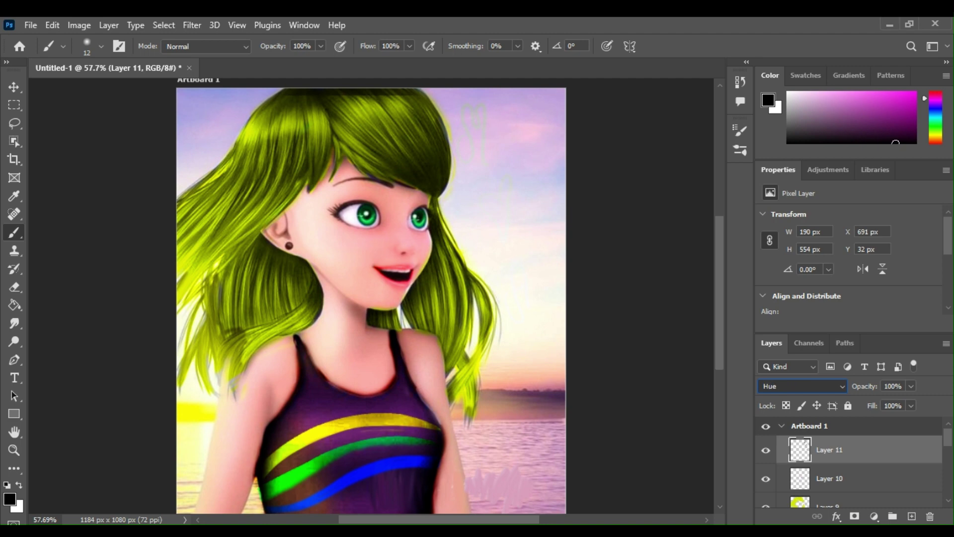
scroll(796, 385, down, 3)
scroll(797, 385, up, 12)
scroll(797, 386, up, 5)
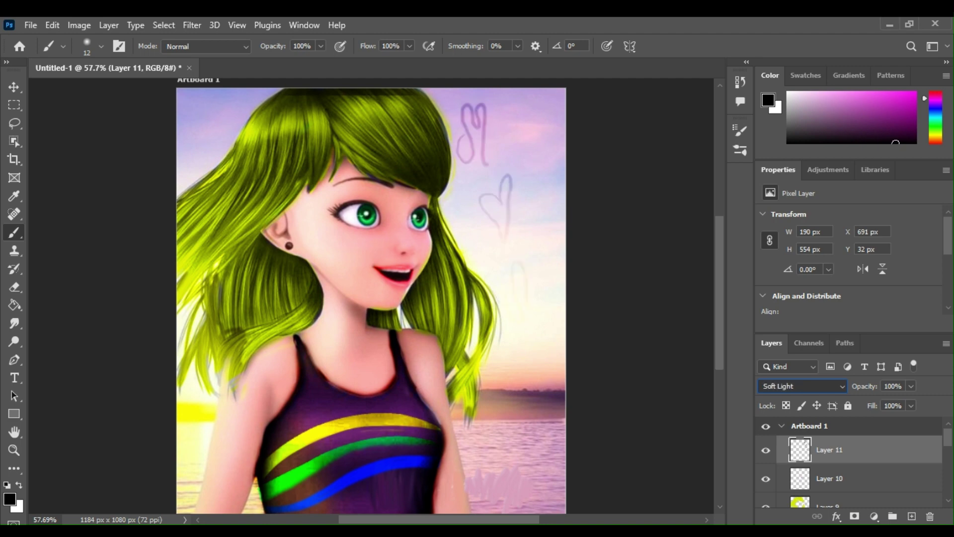
scroll(797, 385, up, 6)
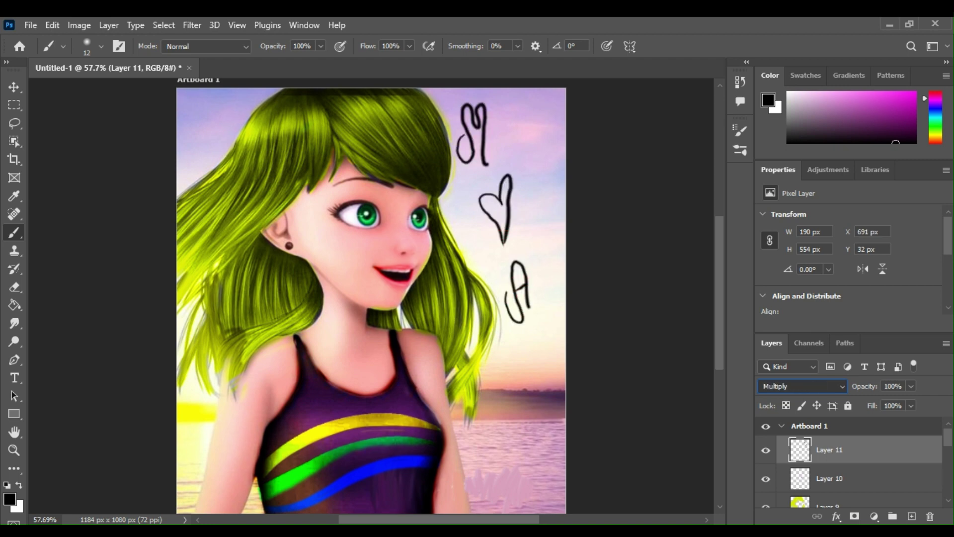
scroll(797, 385, down, 1)
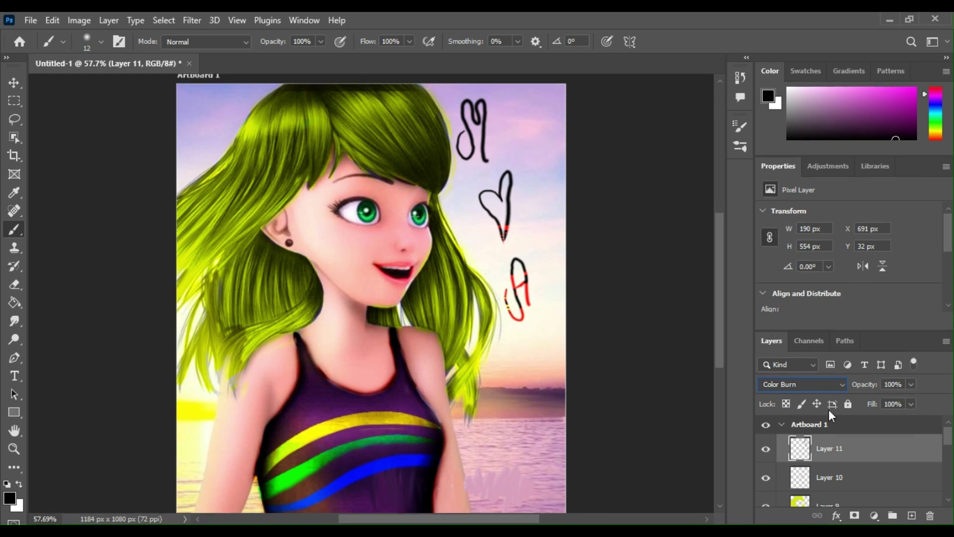
- Add a new empty layer above the lettering layer
click(912, 515)
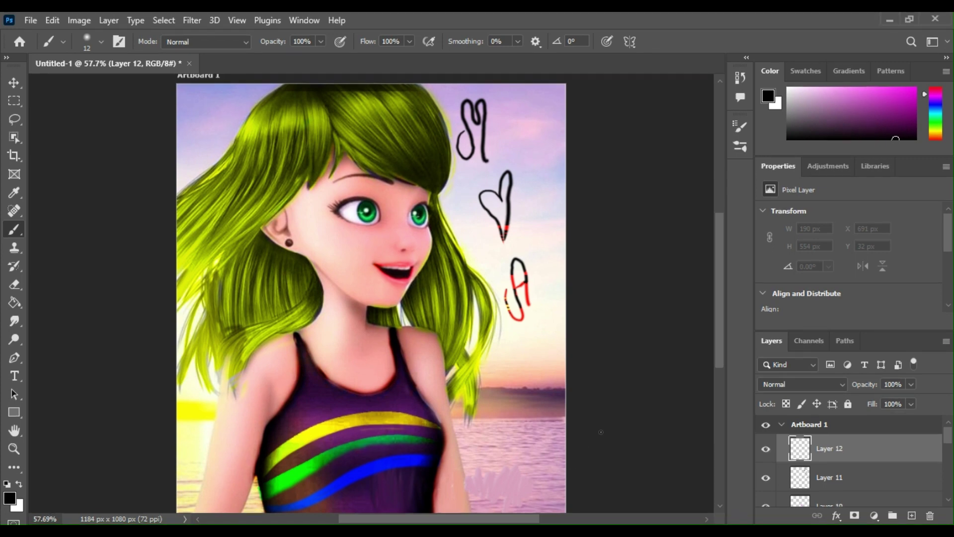
click(14, 448)
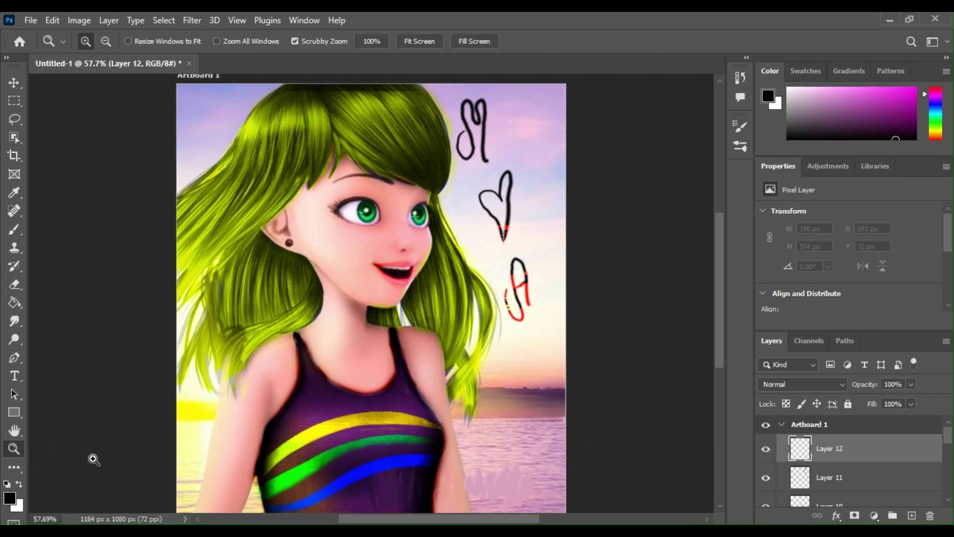
drag(91, 455, 84, 457)
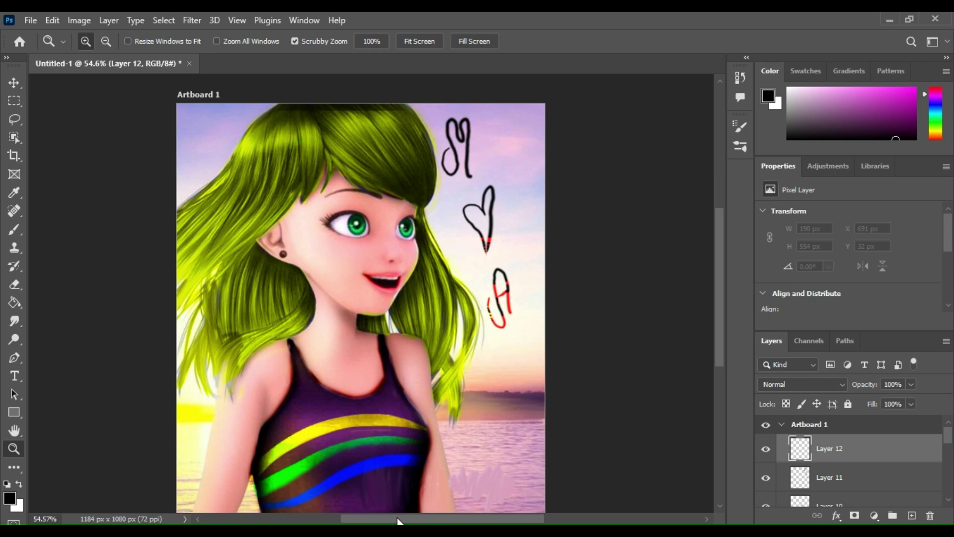
scroll(399, 518, left, 3)
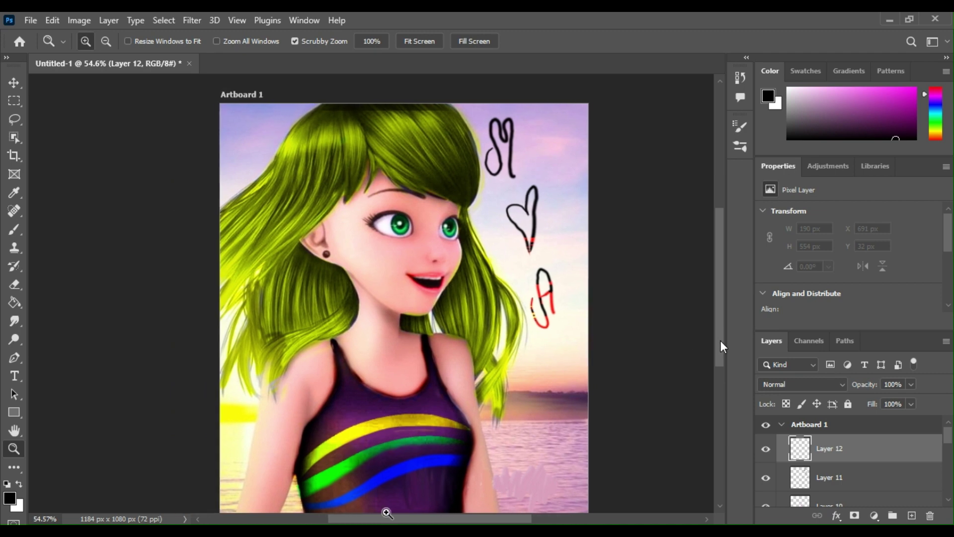
mouse_move(719, 340)
mouse_down()
mouse_move(719, 350)
mouse_move(720, 342)
mouse_up()
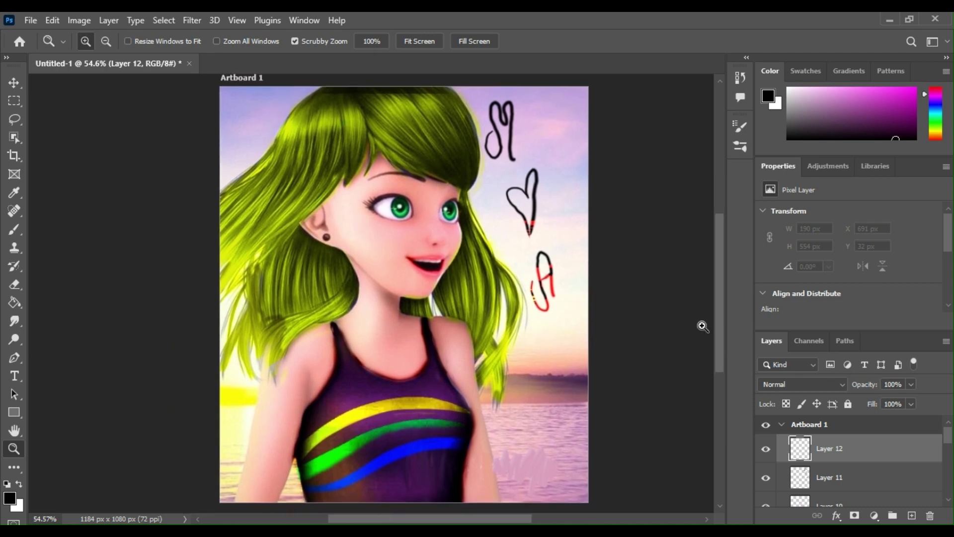